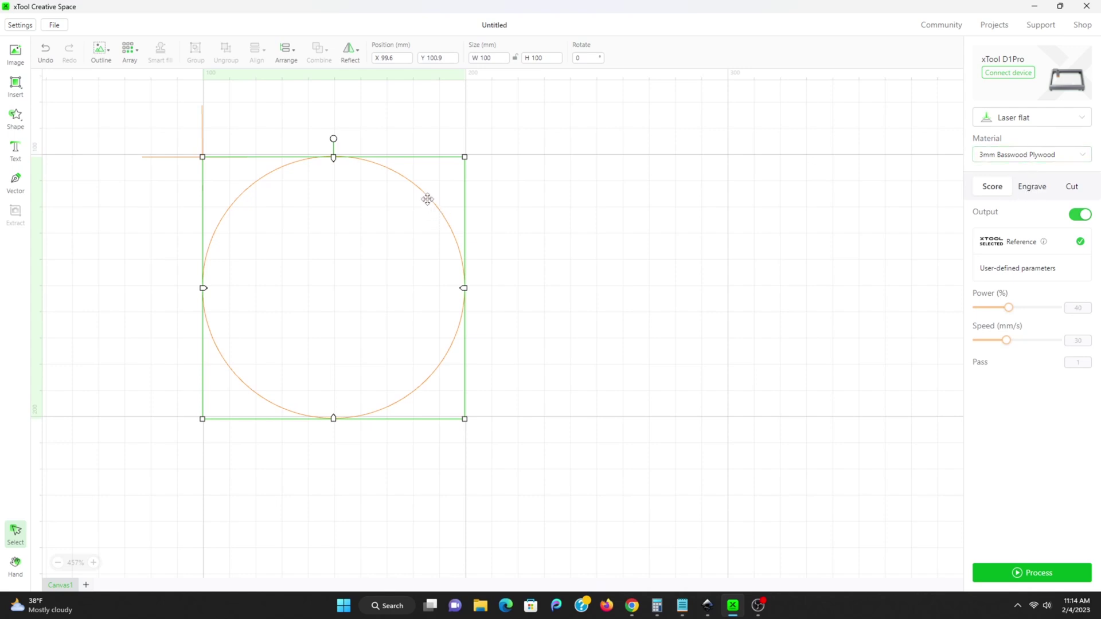
Save the circle project in the laser folder as an XCS project named coaster template.
left_click(554, 190)
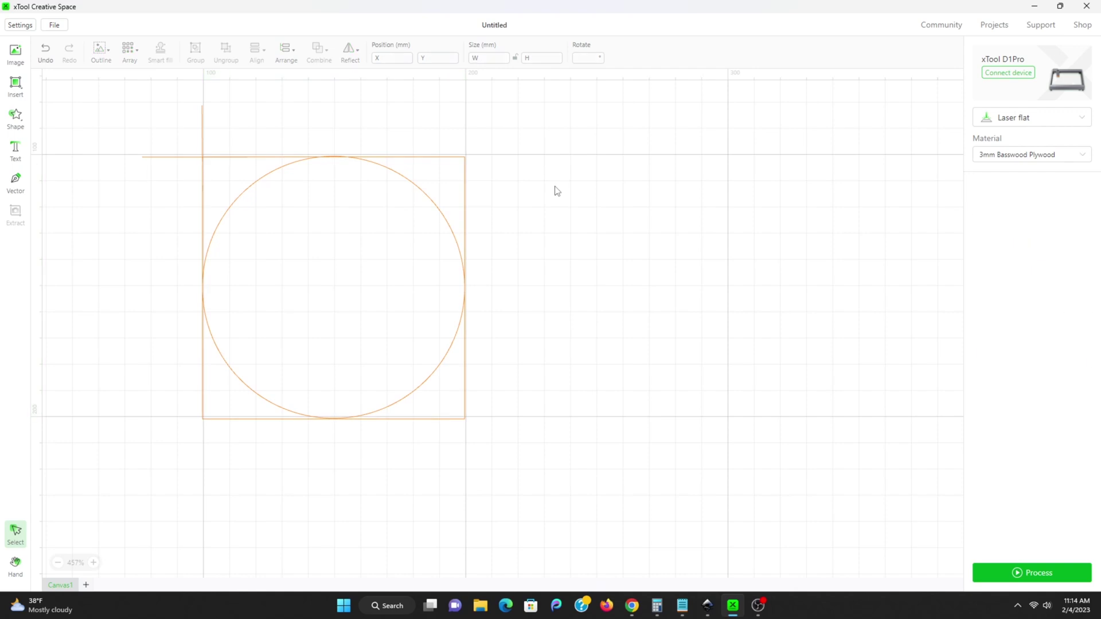
left_click(434, 208)
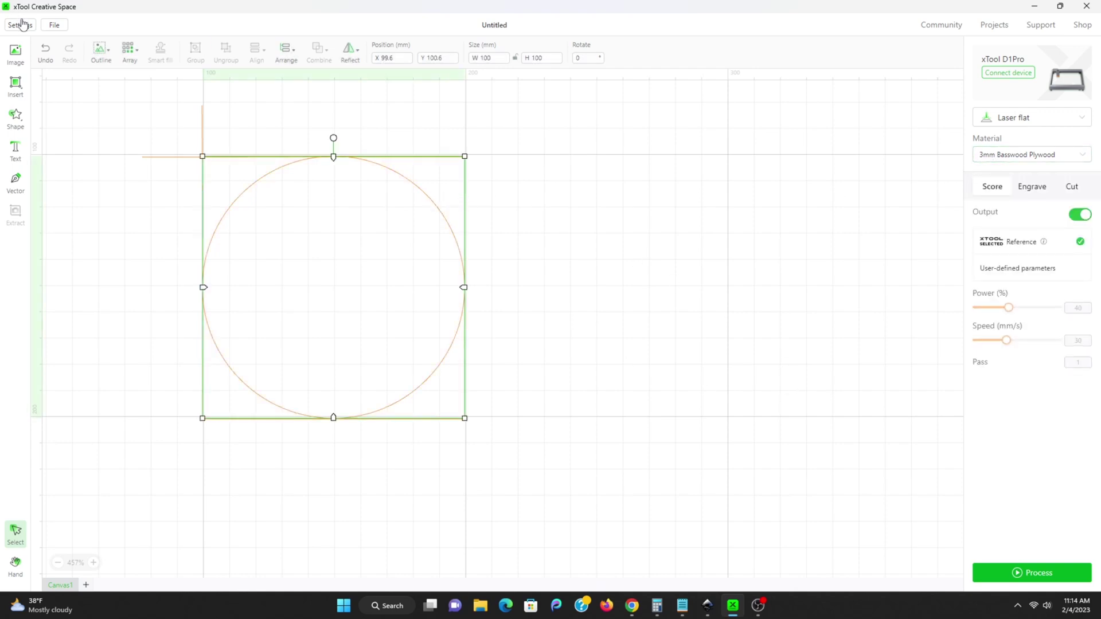
left_click(54, 24)
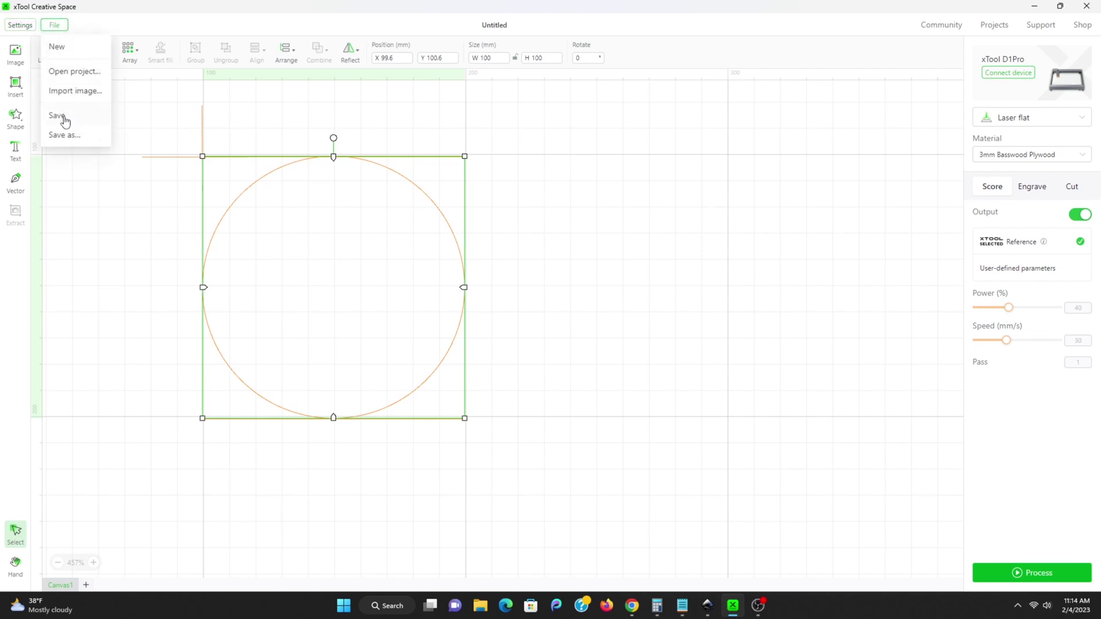
left_click(65, 135)
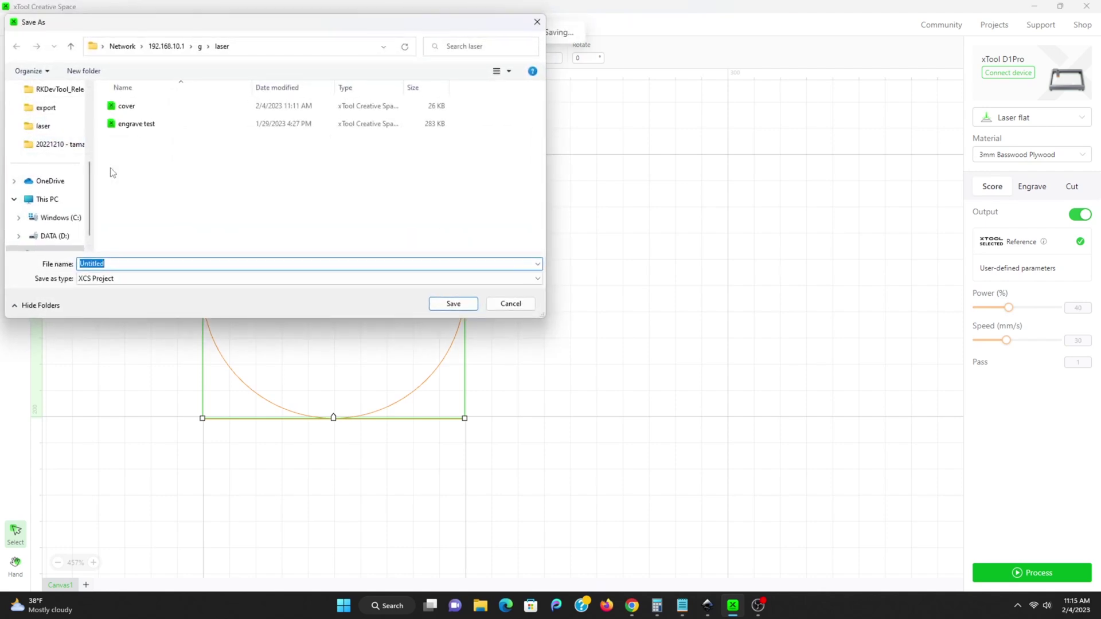
type("coaster templat")
left_click(465, 304)
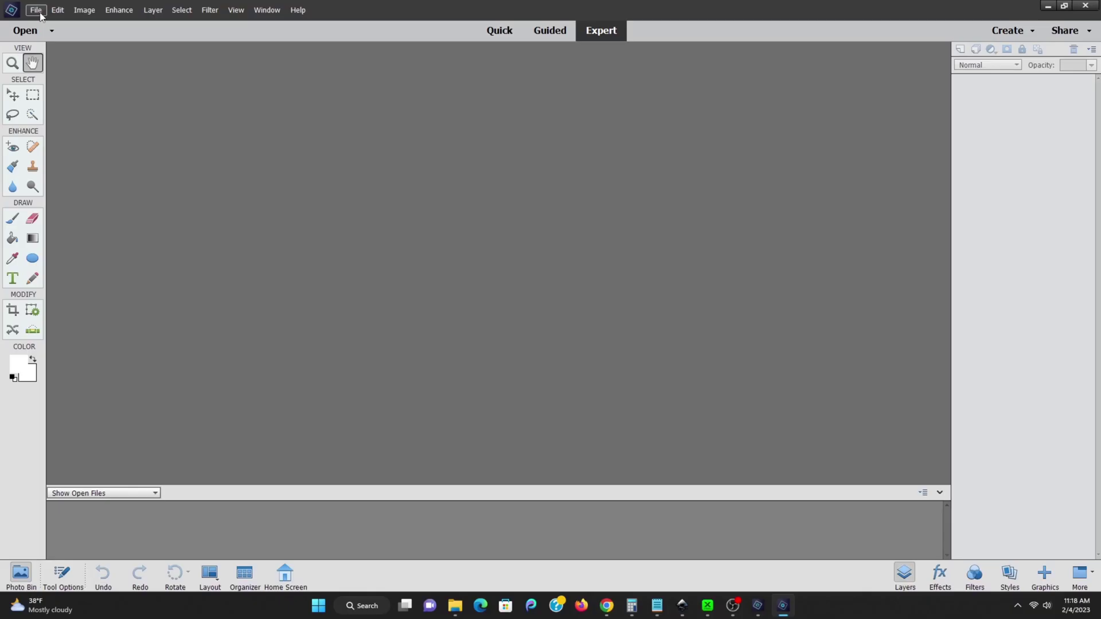
In Photoshop Elements, create a blank document named coaster template, 100 mm wide and 100 mm high.
left_click(37, 13)
mouse_move(39, 25)
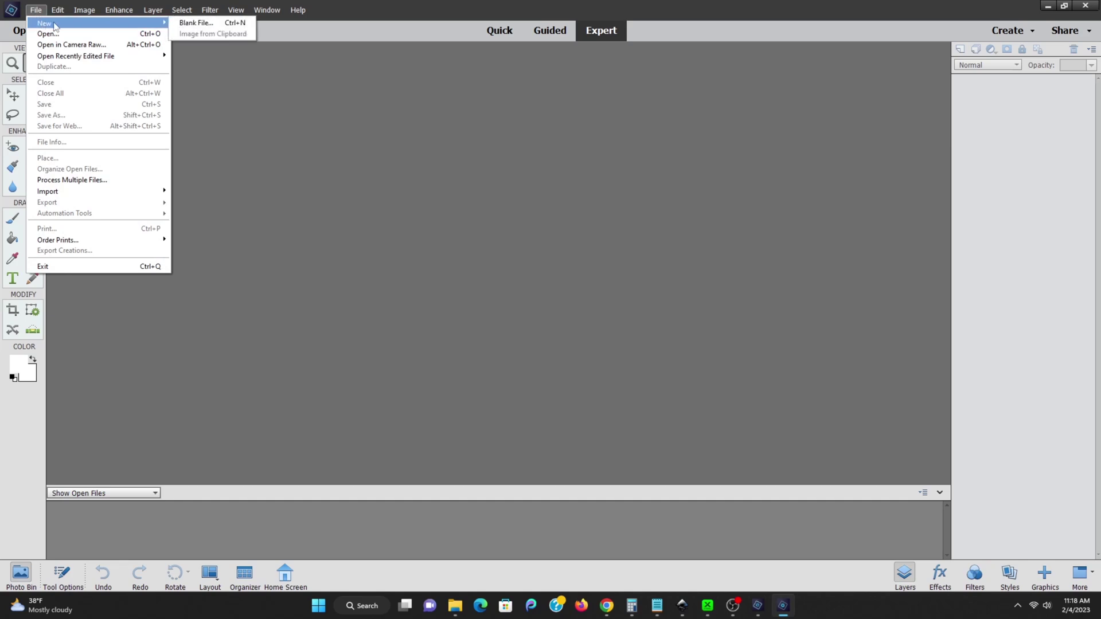
left_click(192, 24)
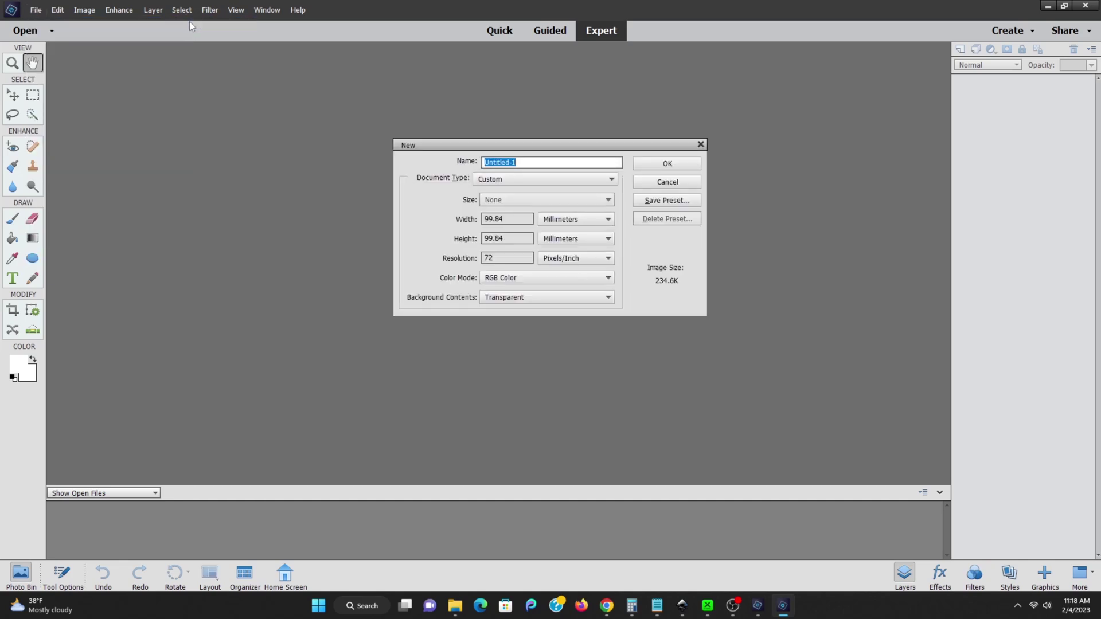
left_click(516, 218)
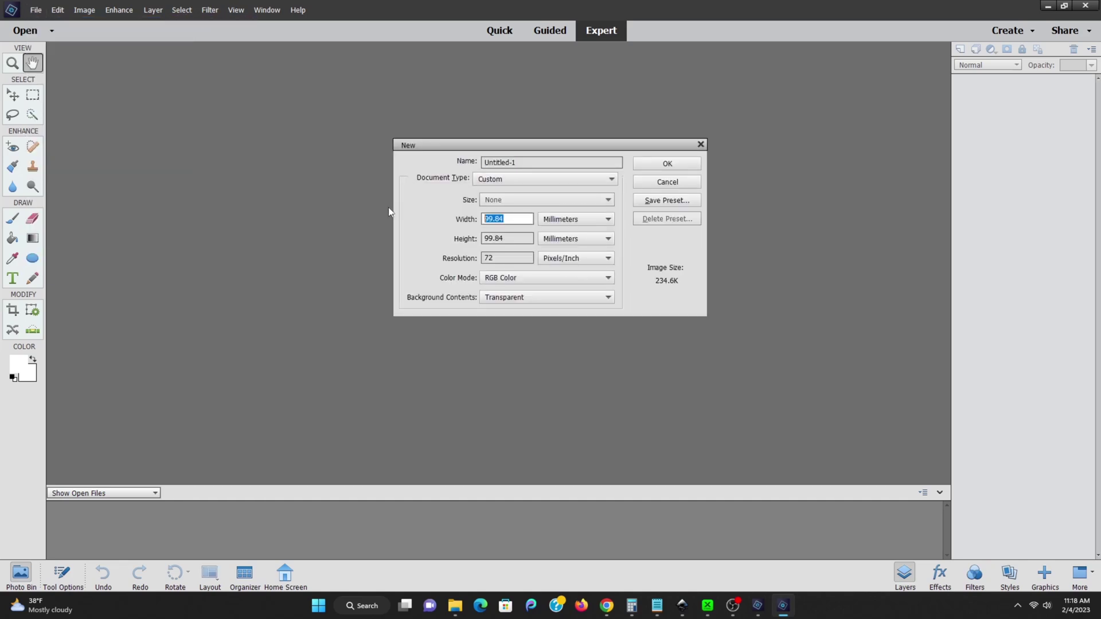
type("100")
key("Tab")
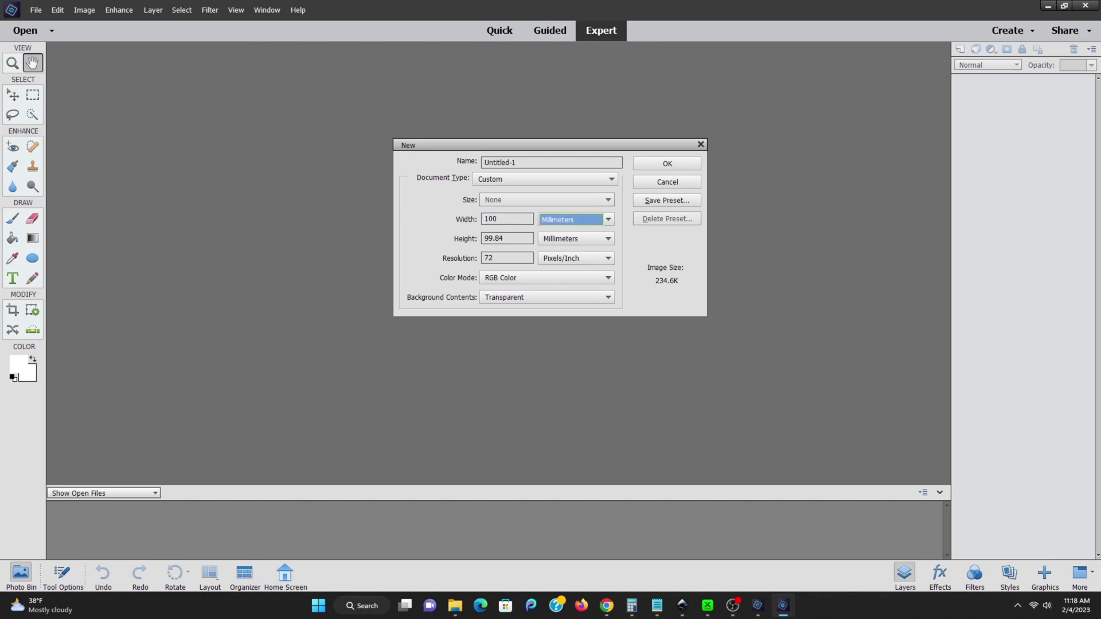
key("Tab")
type("100")
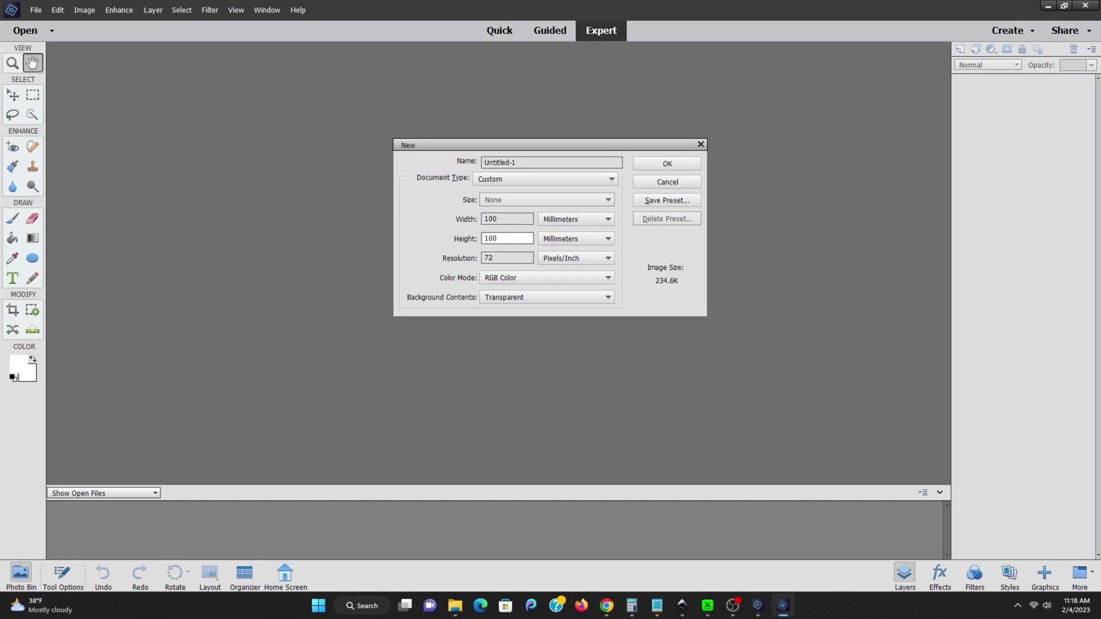
left_click(523, 162)
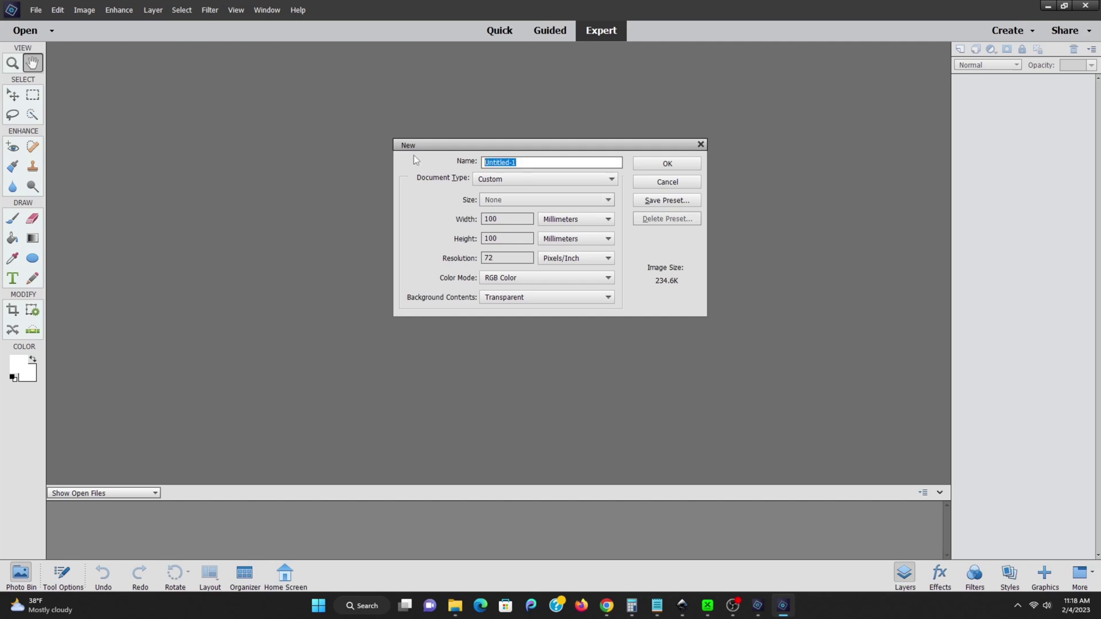
type("coaster template")
left_click(684, 166)
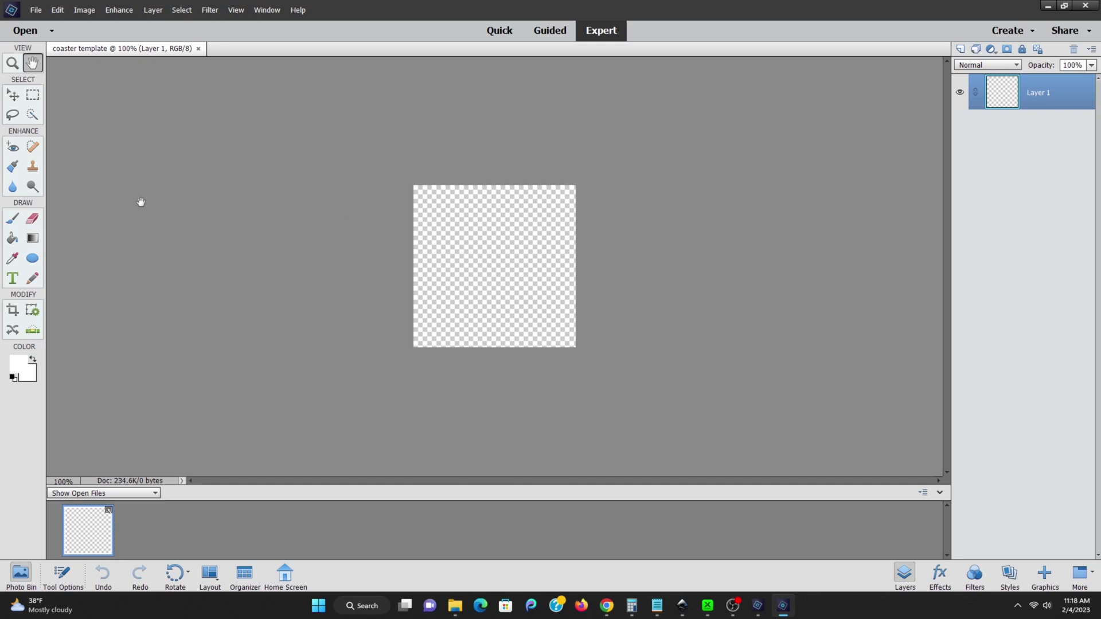
Draw a 100 mm by 100 mm circle centred on the canvas with the Ellipse shape tool.
left_click(32, 258)
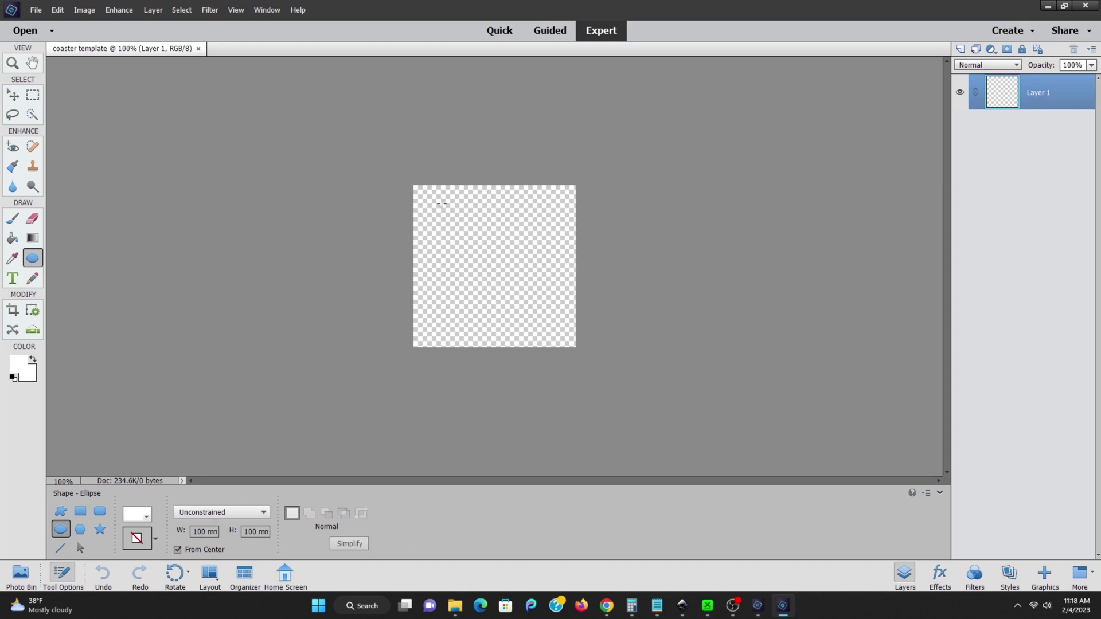
left_click_drag(423, 199, 494, 265)
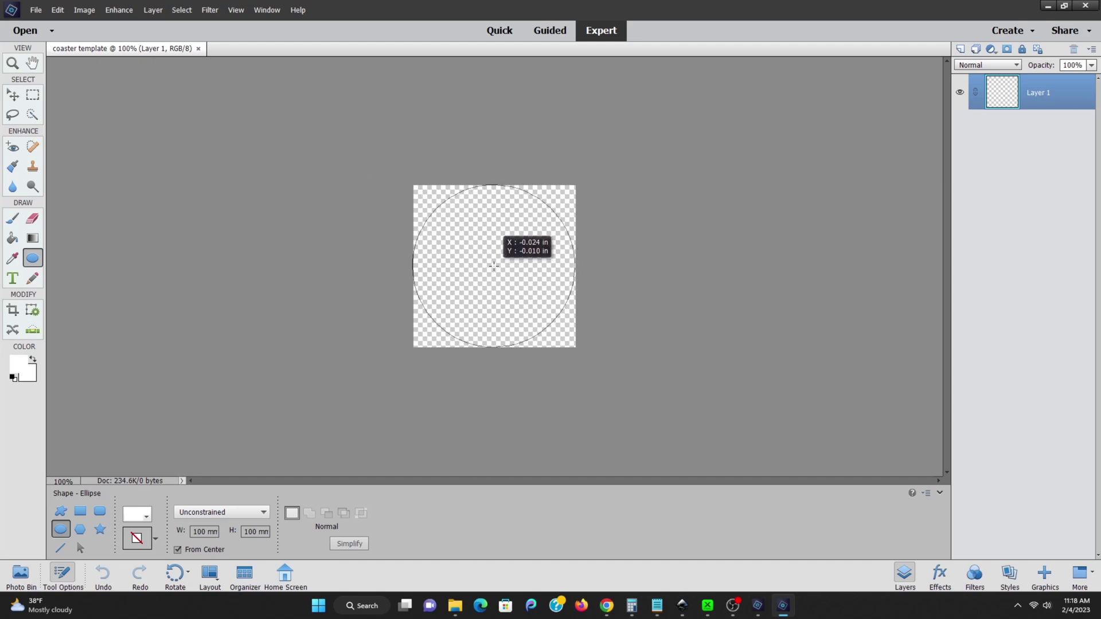
left_click_drag(493, 266, 492, 266)
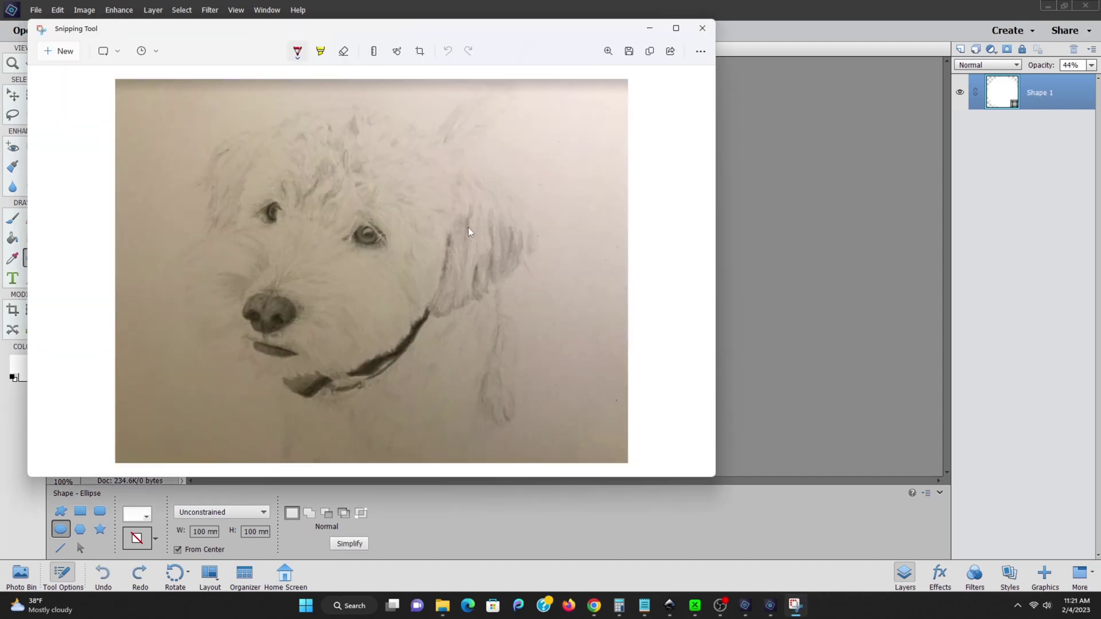
Minimize the Snipping Tool and paste the copied dog drawing into the coaster template.
left_click(650, 28)
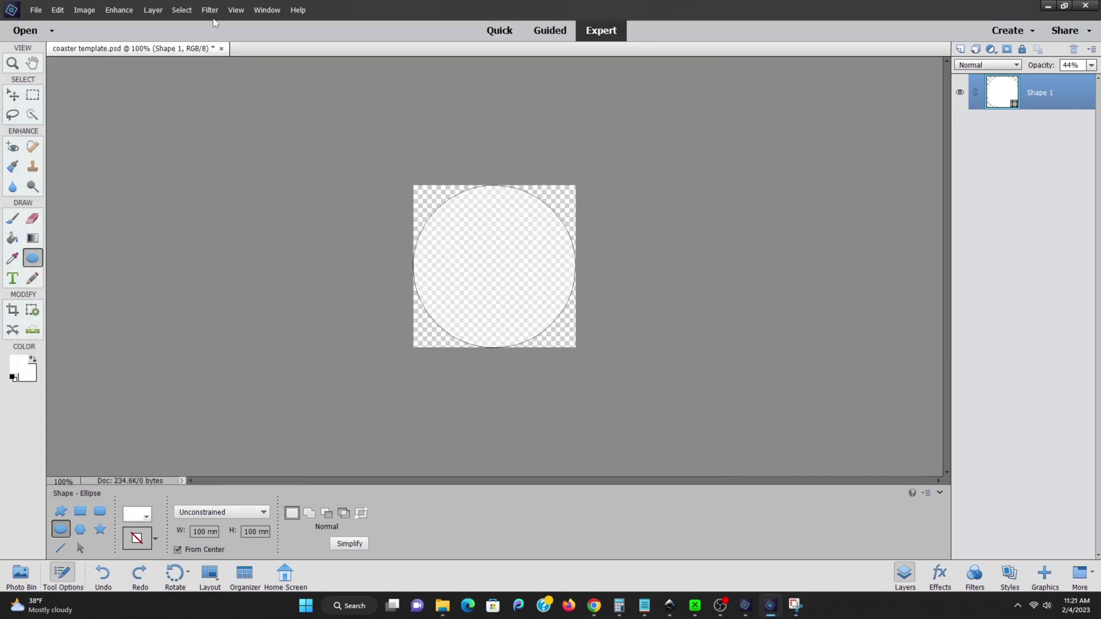
left_click(58, 10)
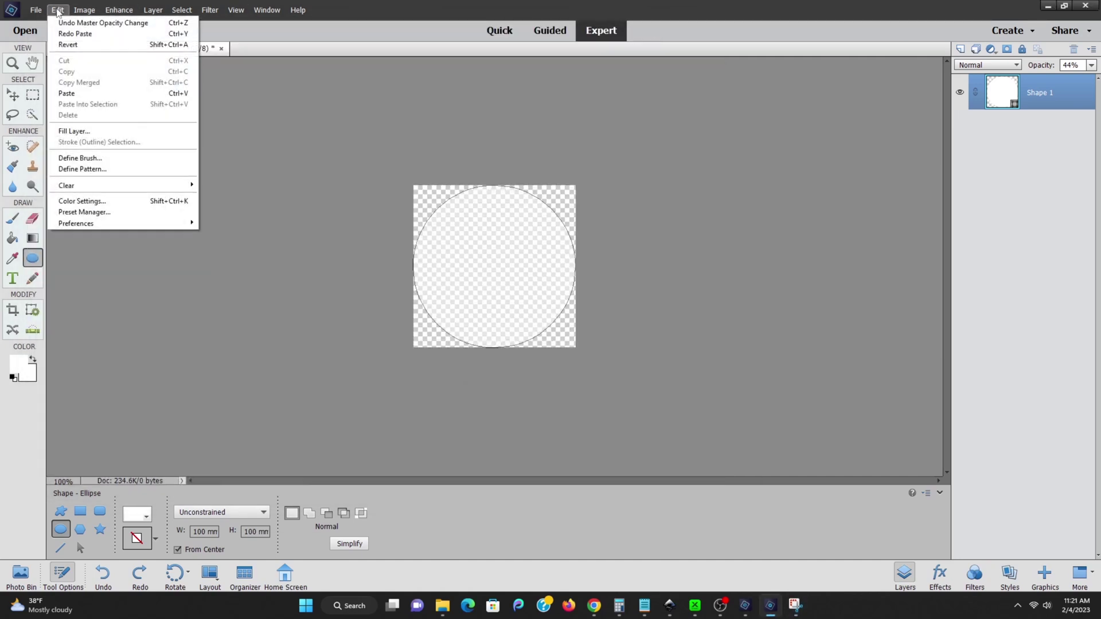
left_click(94, 92)
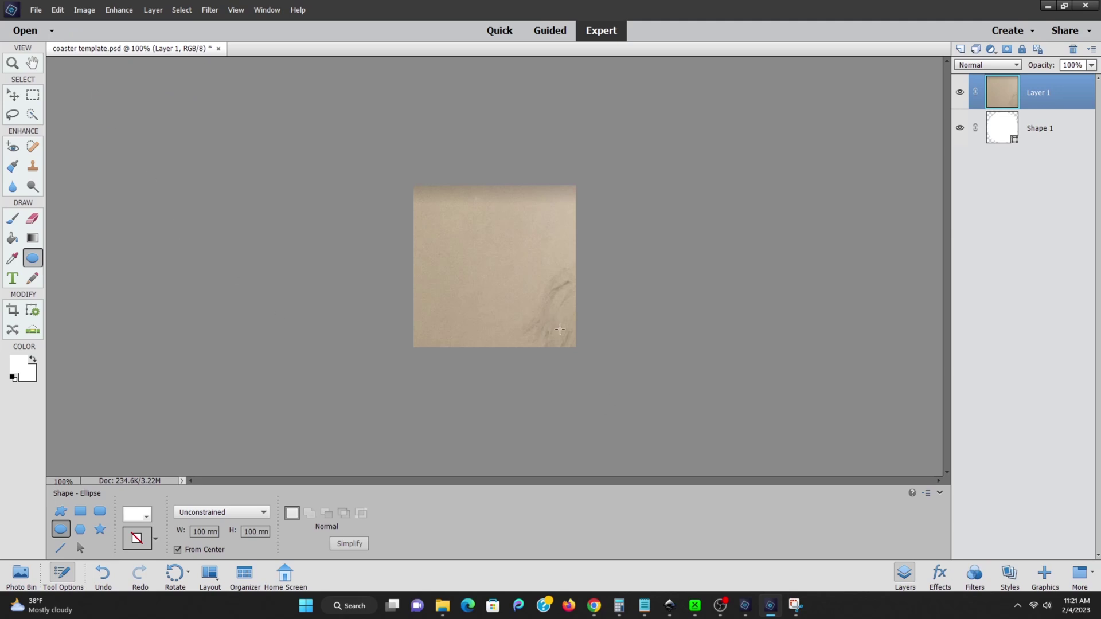
Scale the pasted dog drawing proportionally to about 25.5% and centre it on the canvas over the circle.
left_click(58, 12)
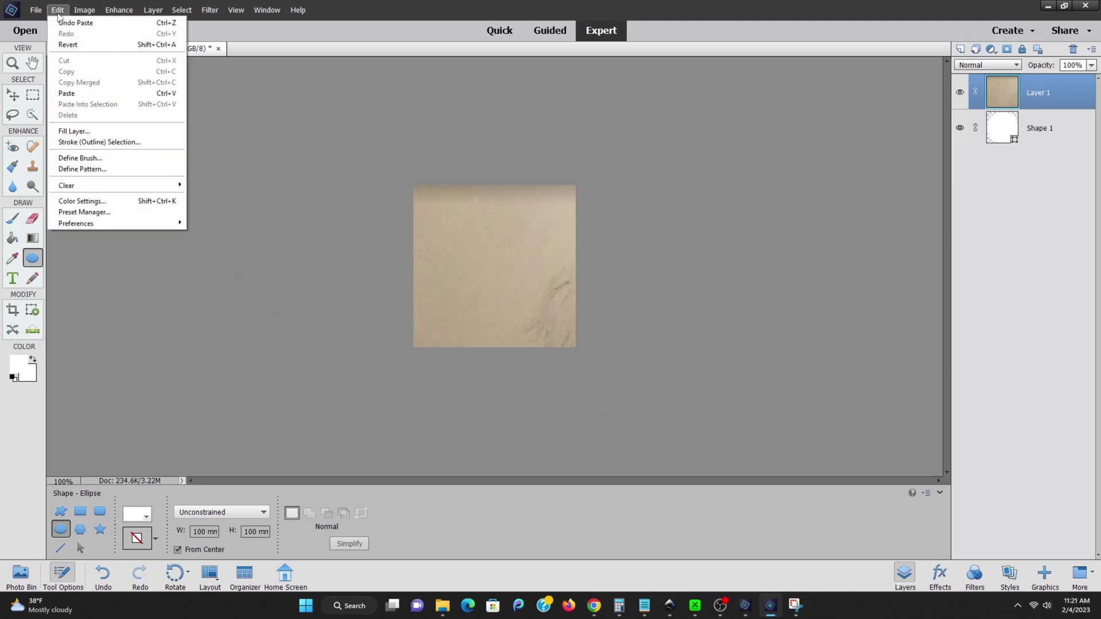
mouse_move(85, 14)
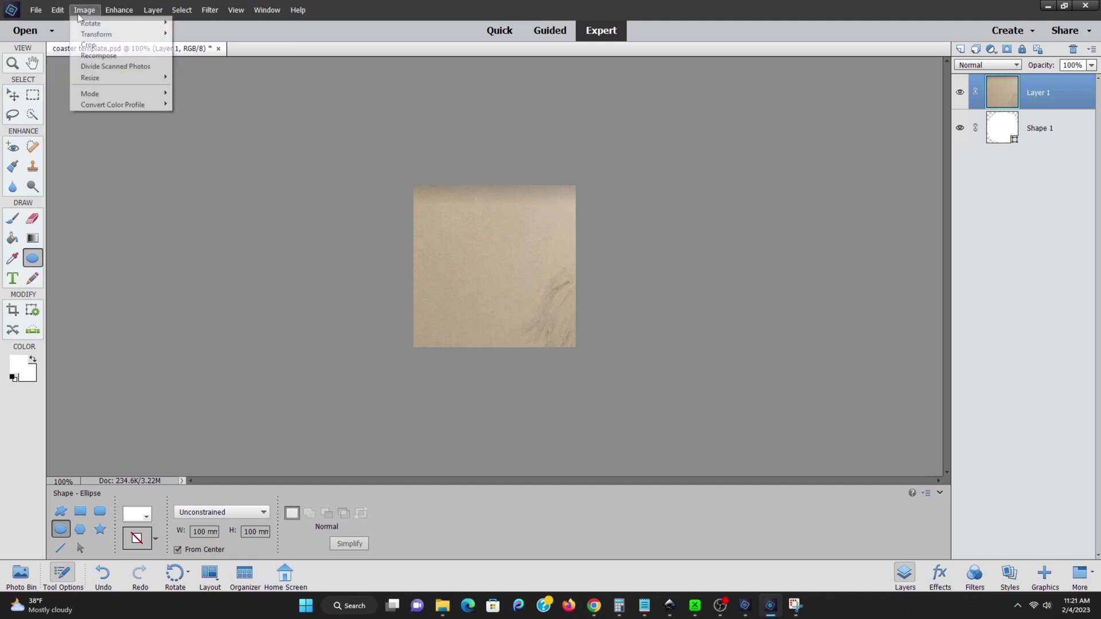
mouse_move(125, 76)
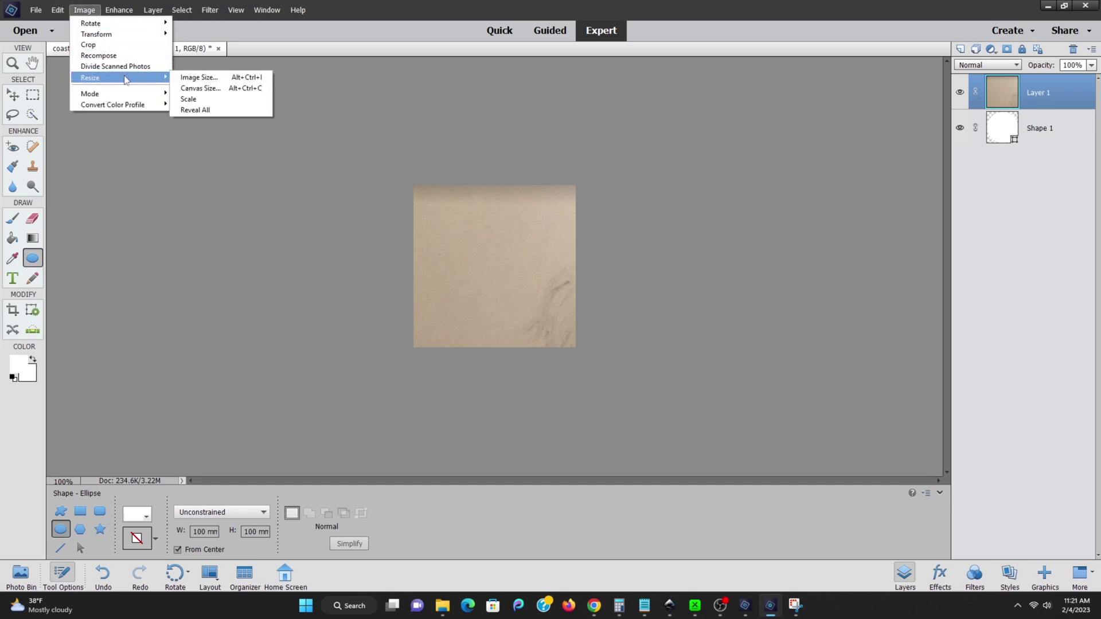
left_click(193, 99)
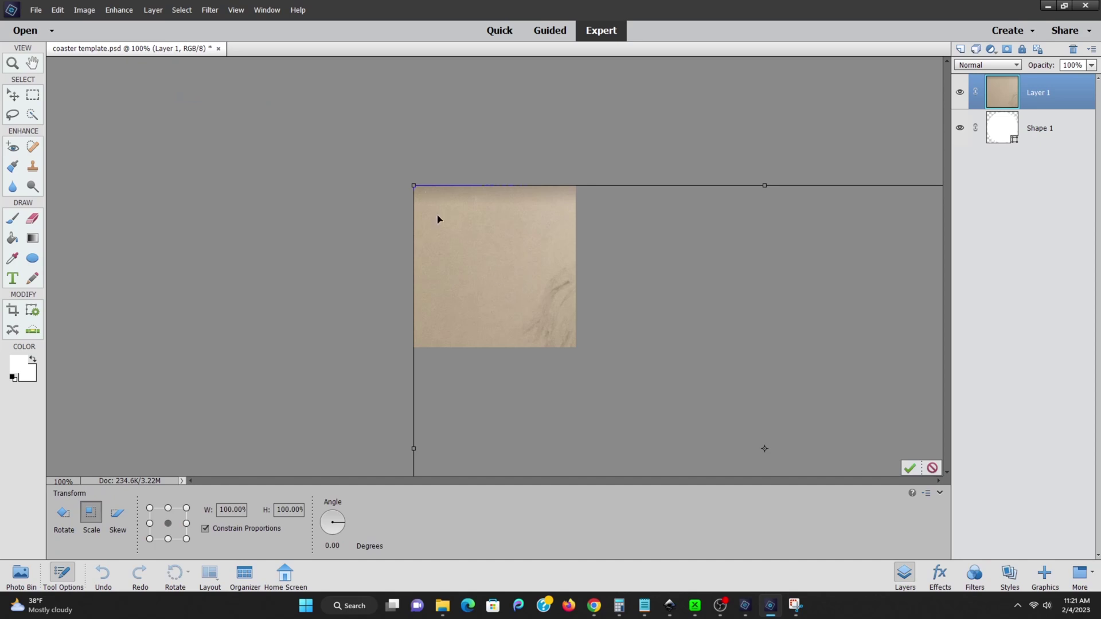
left_click_drag(413, 185, 699, 400)
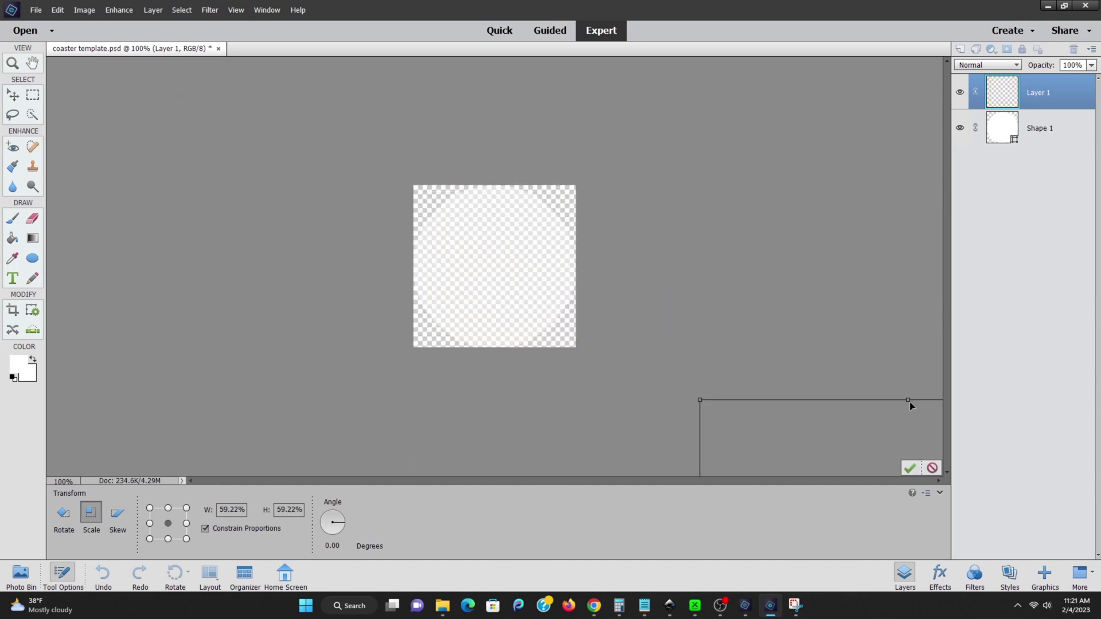
left_click_drag(793, 434, 324, 131)
left_click_drag(229, 98, 451, 229)
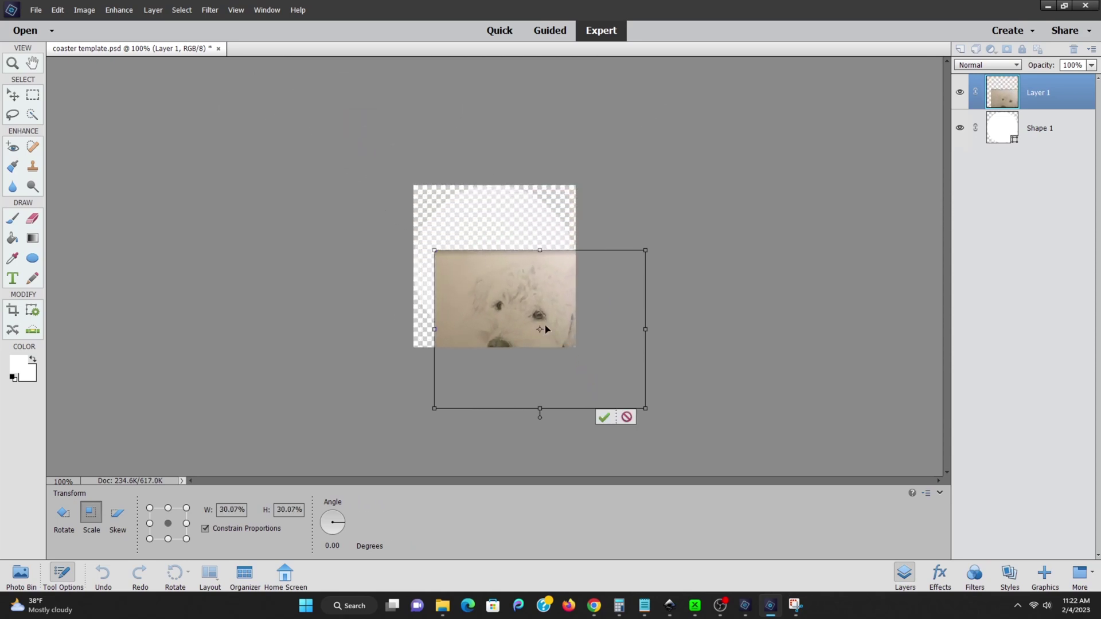
left_click_drag(546, 288, 501, 225)
left_click_drag(388, 188, 422, 211)
left_click_drag(523, 267, 508, 255)
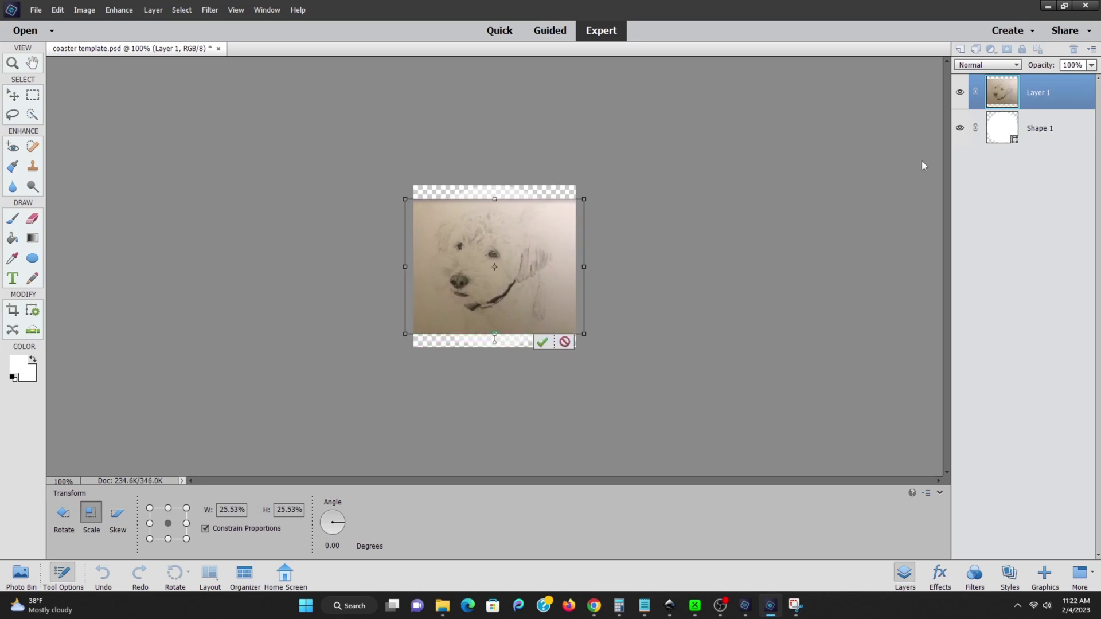
Apply the scaling and set the dog drawing layer's opacity to 75%.
left_click(1091, 65)
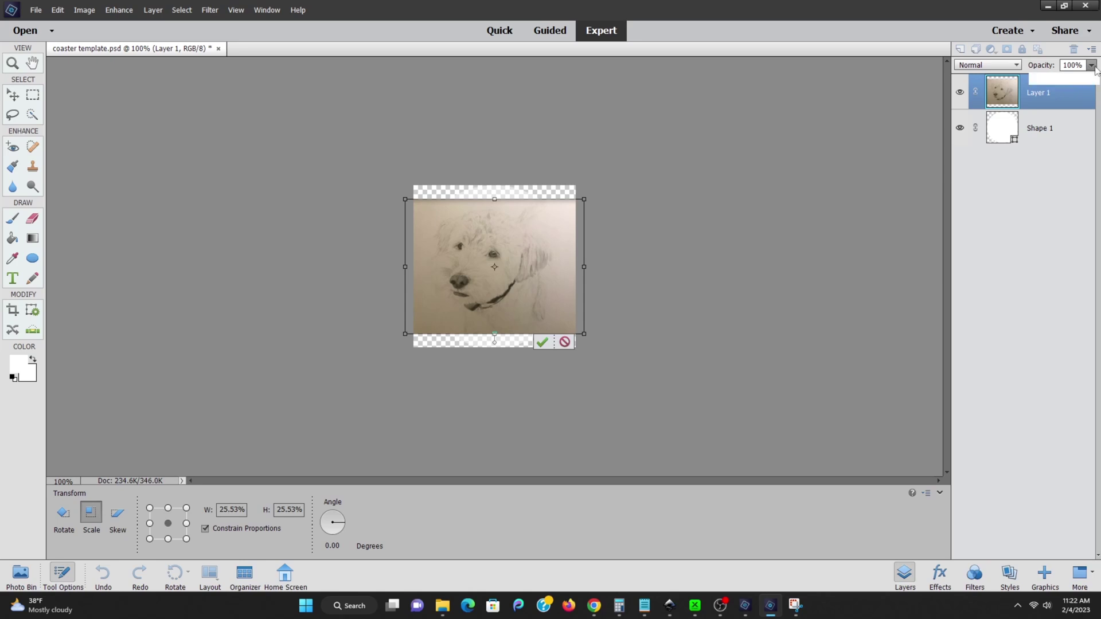
left_click_drag(1083, 78, 1061, 82)
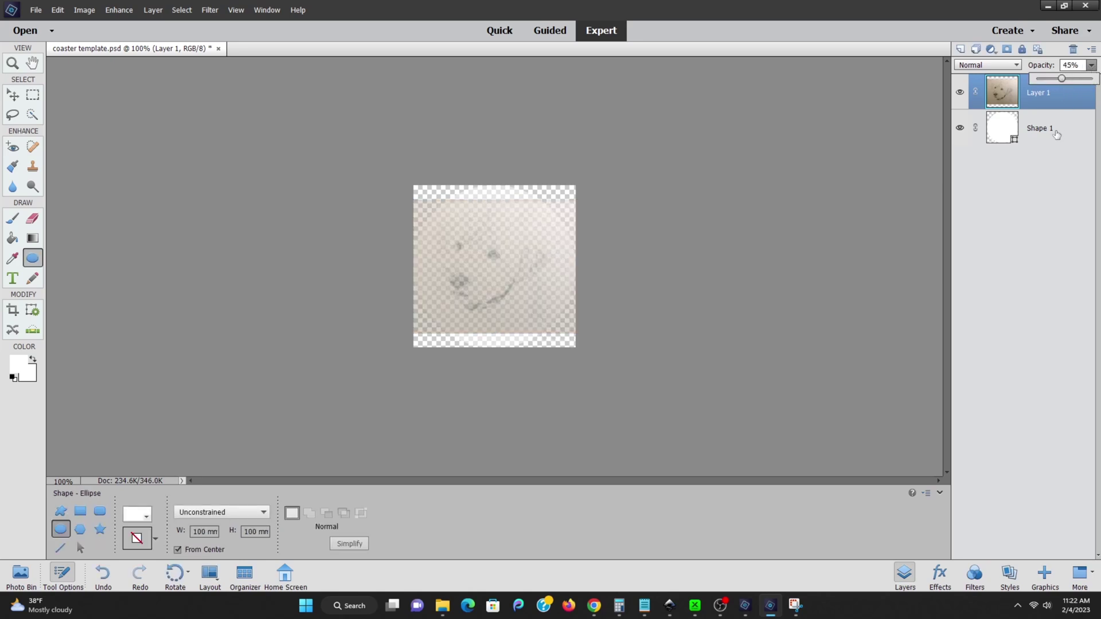
left_click(1055, 135)
left_click(1051, 93)
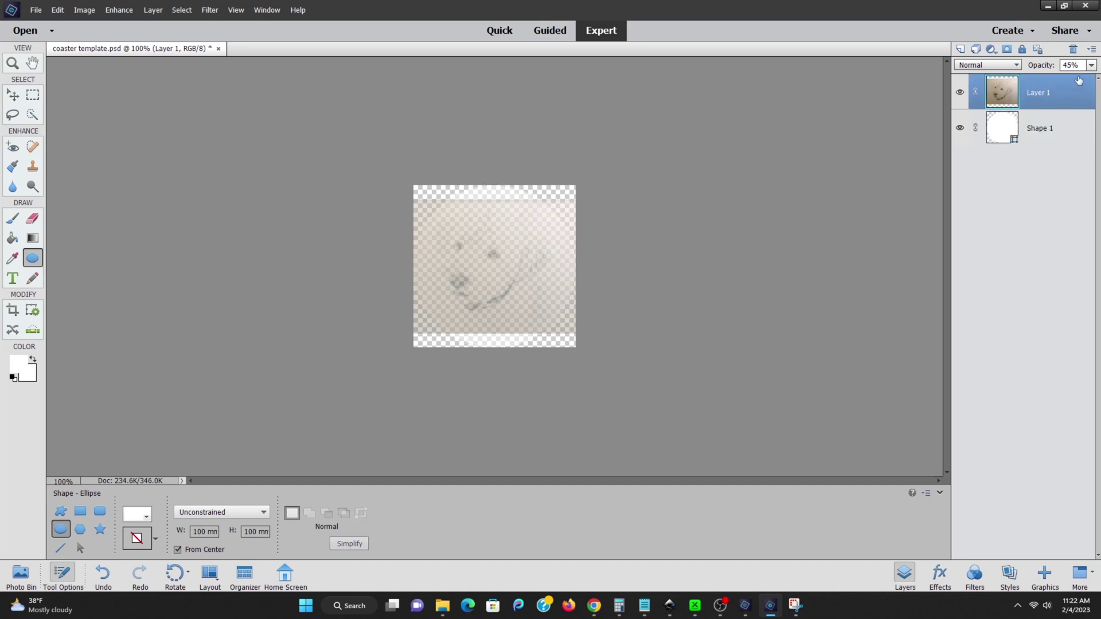
left_click(1092, 65)
left_click_drag(1064, 80, 1081, 83)
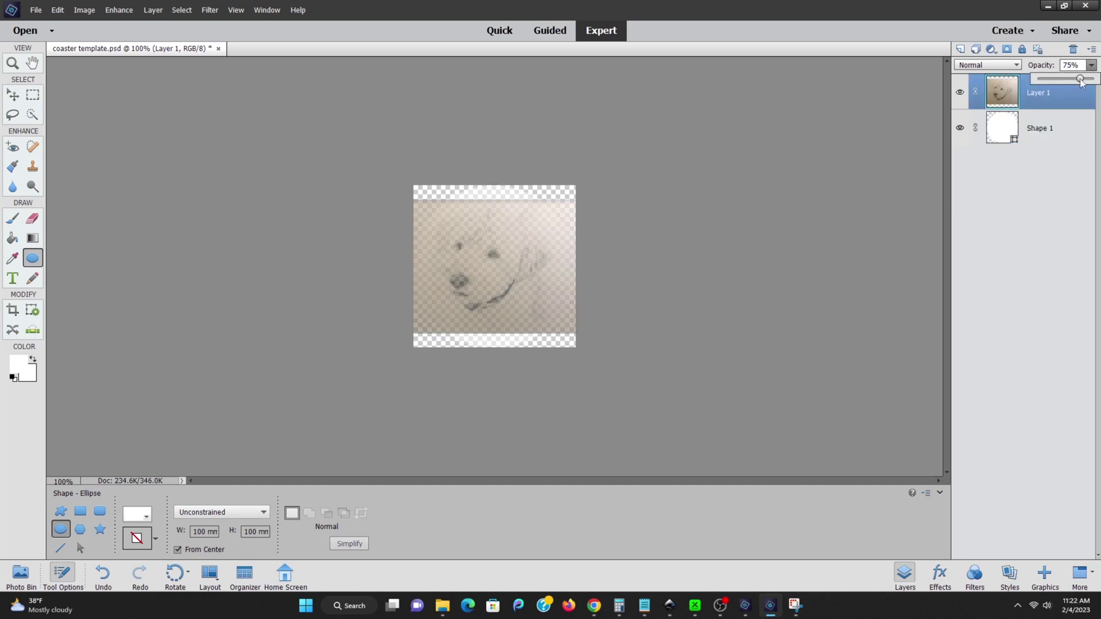
Check the circle outline against the dog drawing, reselect the drawing layer, and hide the circle shape layer.
left_click(1059, 136)
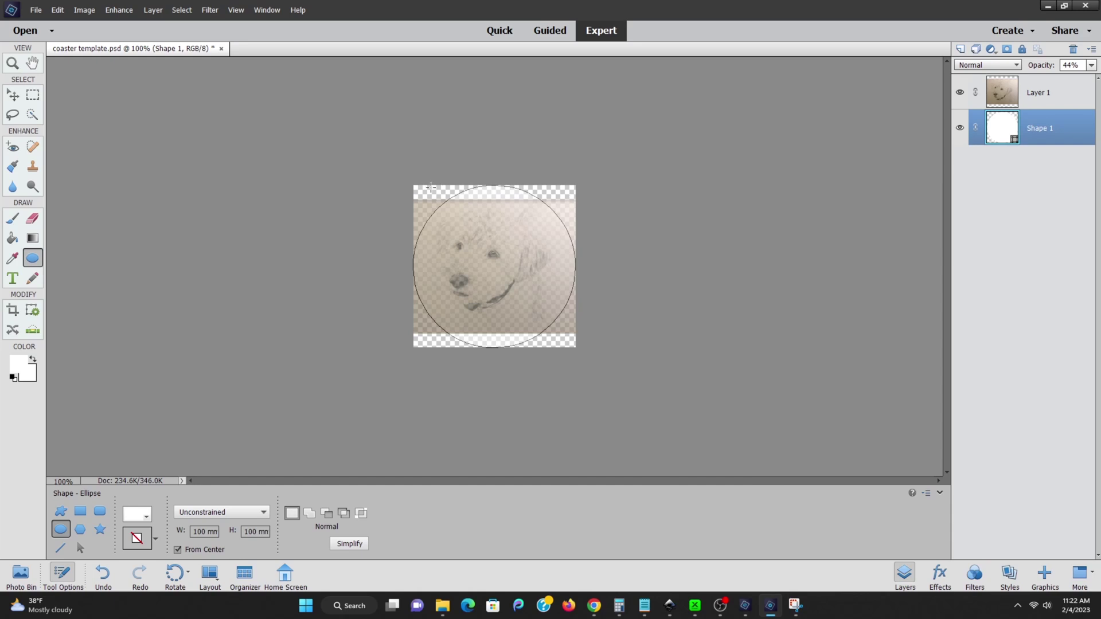
left_click(1055, 95)
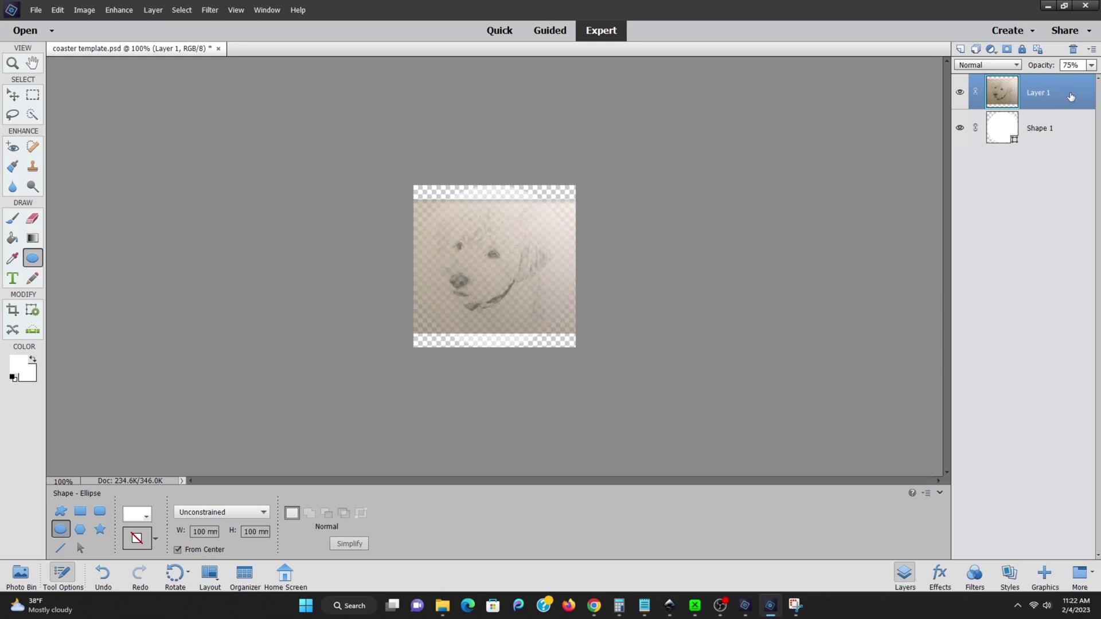
left_click(961, 129)
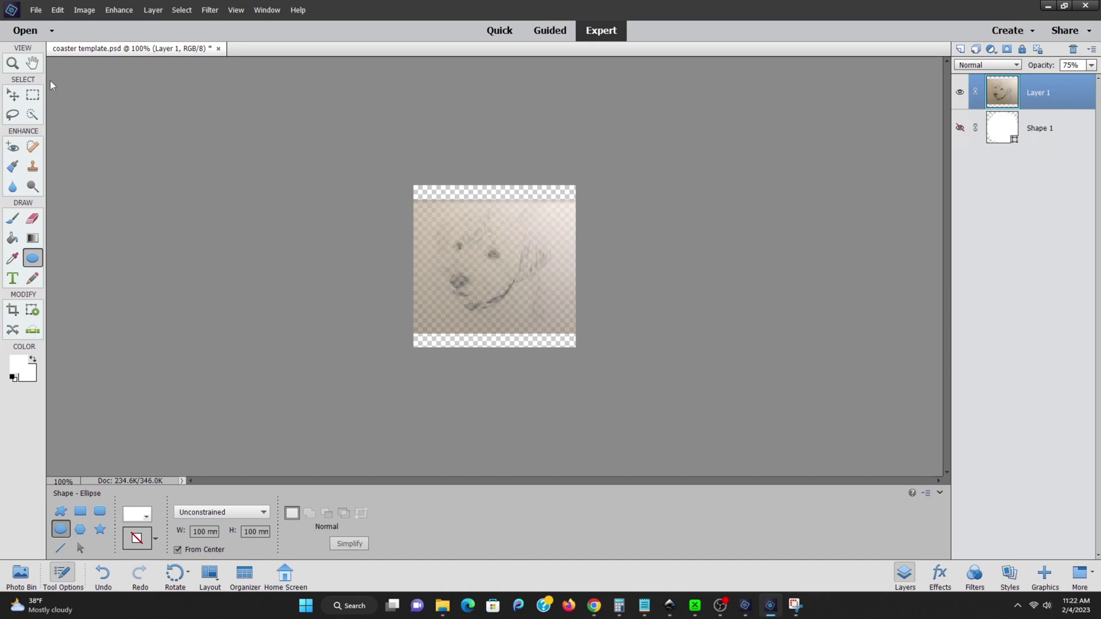
Save a JPEG copy of the coaster image as "dog coaster" in the laser folder, with Maximum quality 10.
left_click(36, 10)
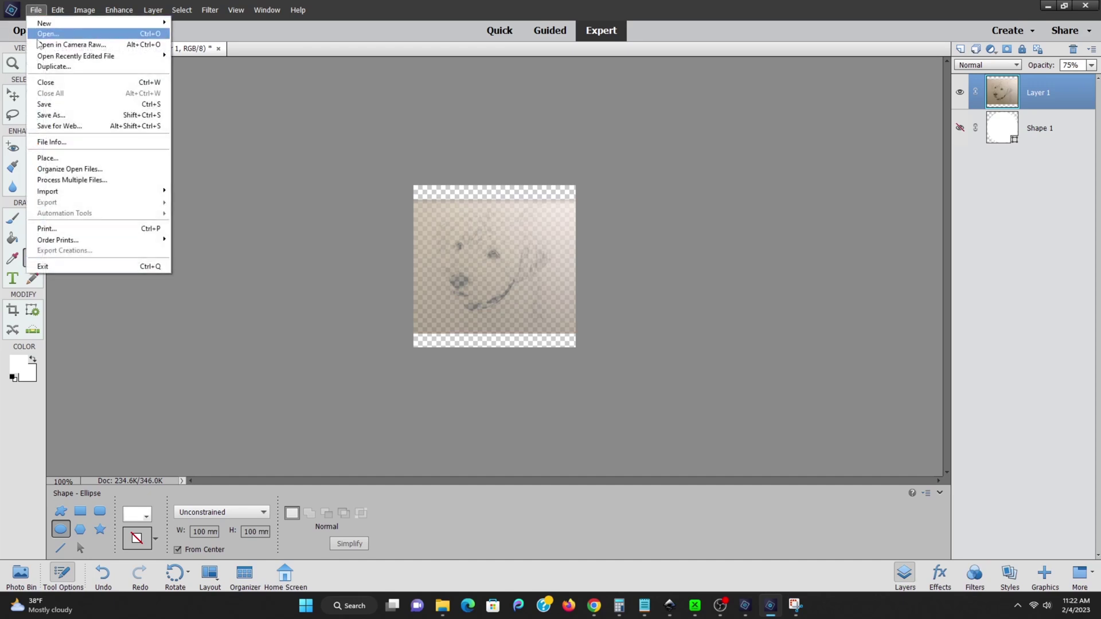
left_click(78, 115)
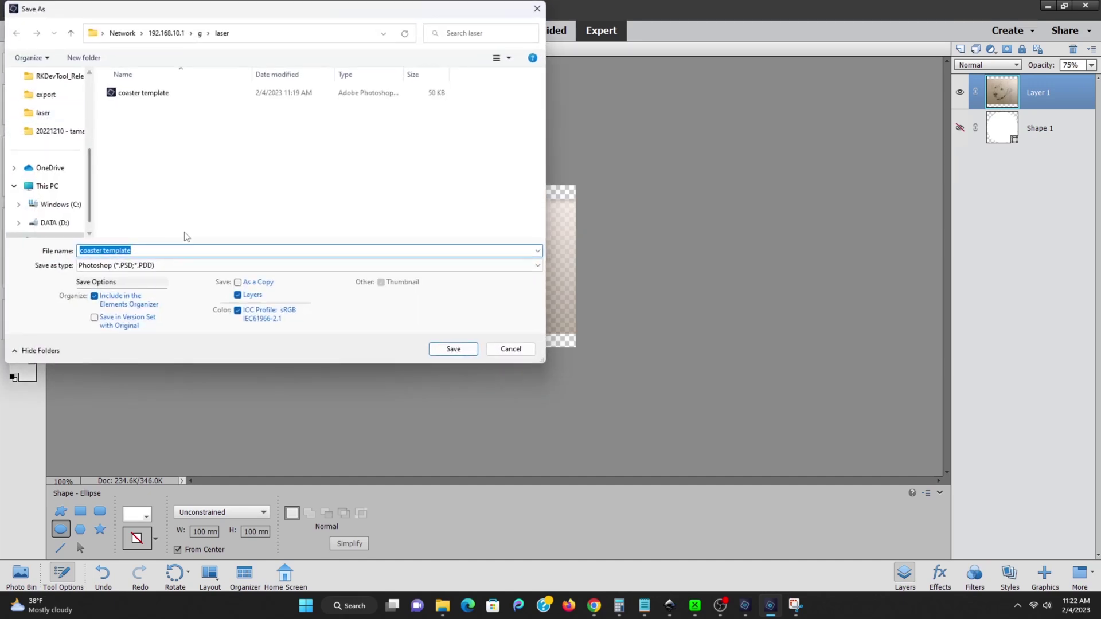
left_click(168, 267)
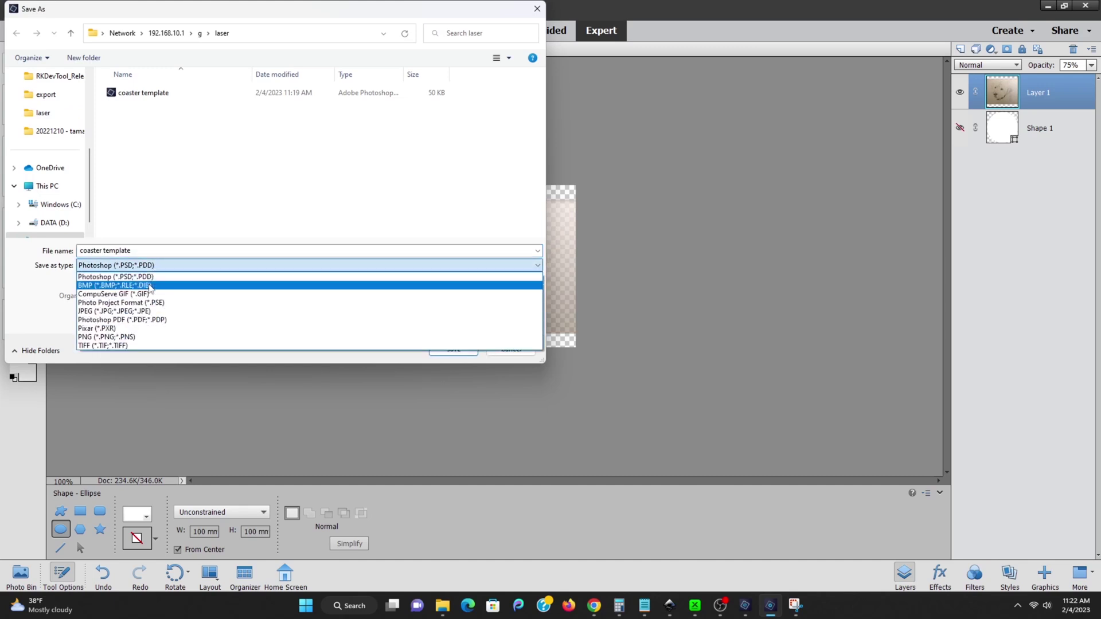
left_click(156, 310)
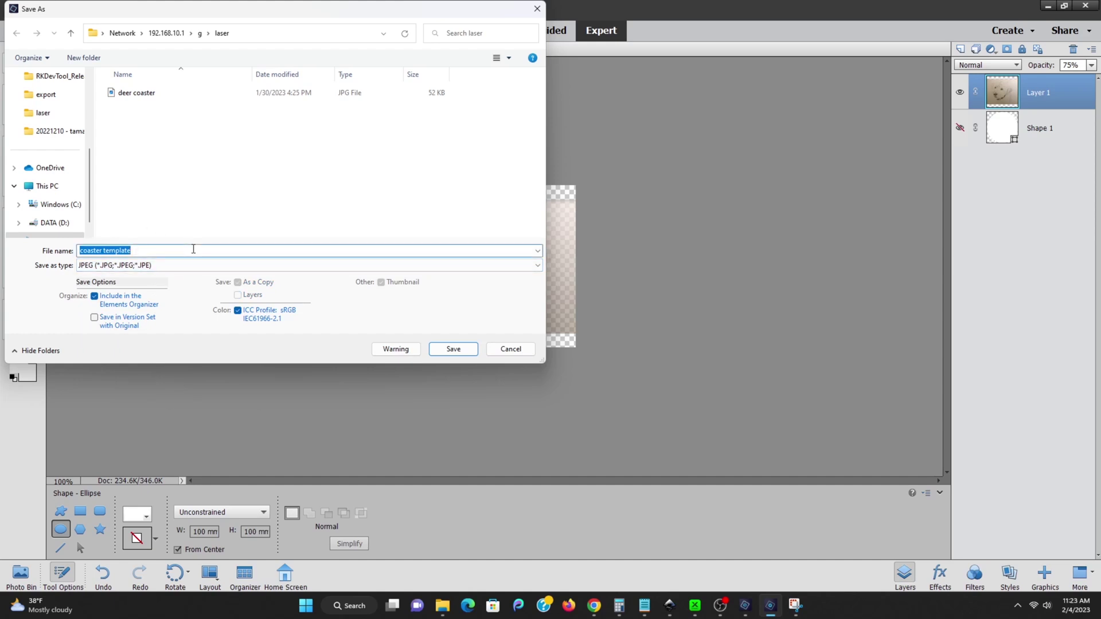
key("BackSpace")
type("d")
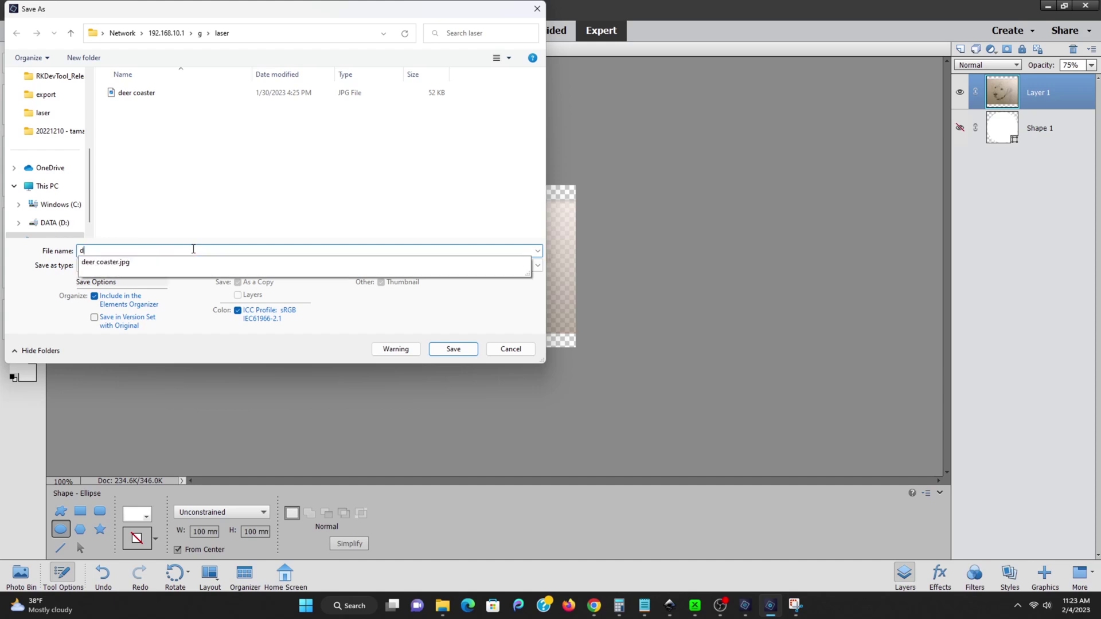
type("og coaster")
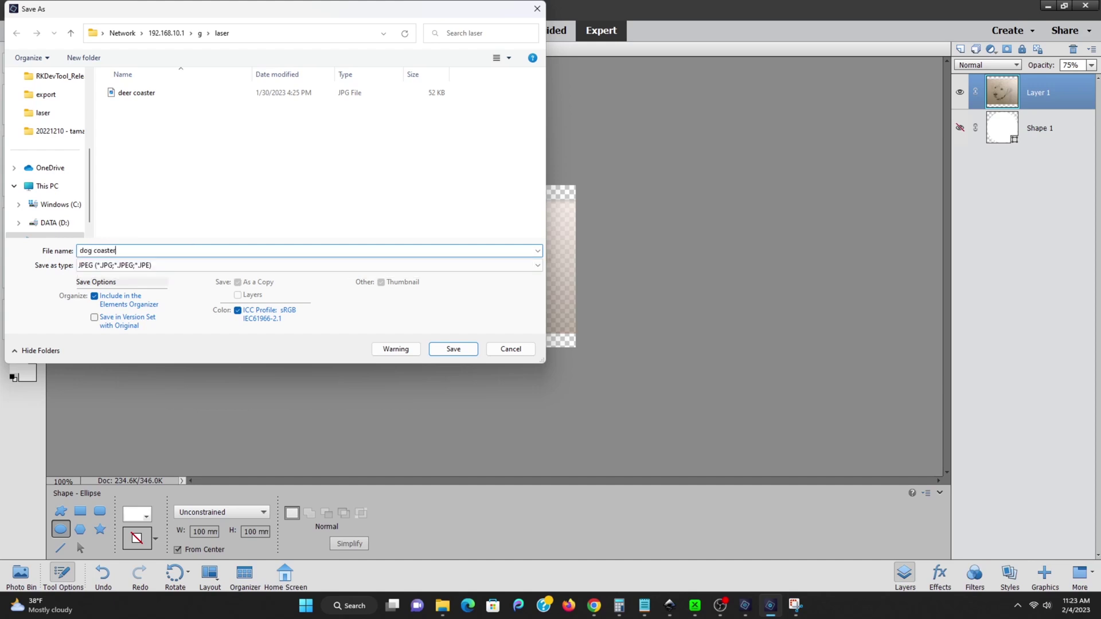
left_click(467, 353)
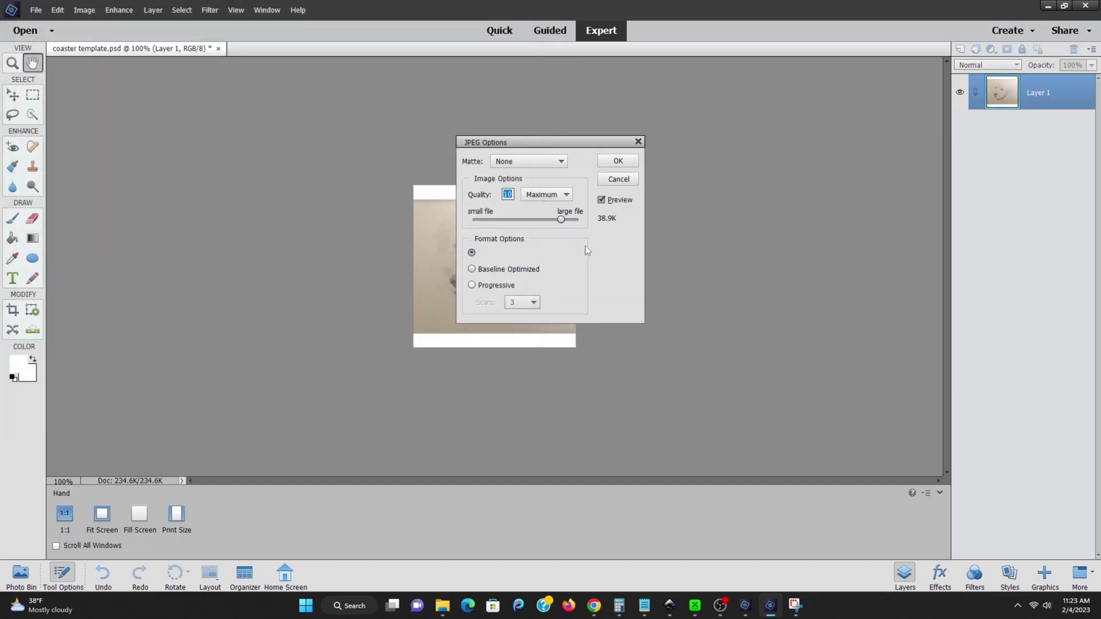
left_click(616, 162)
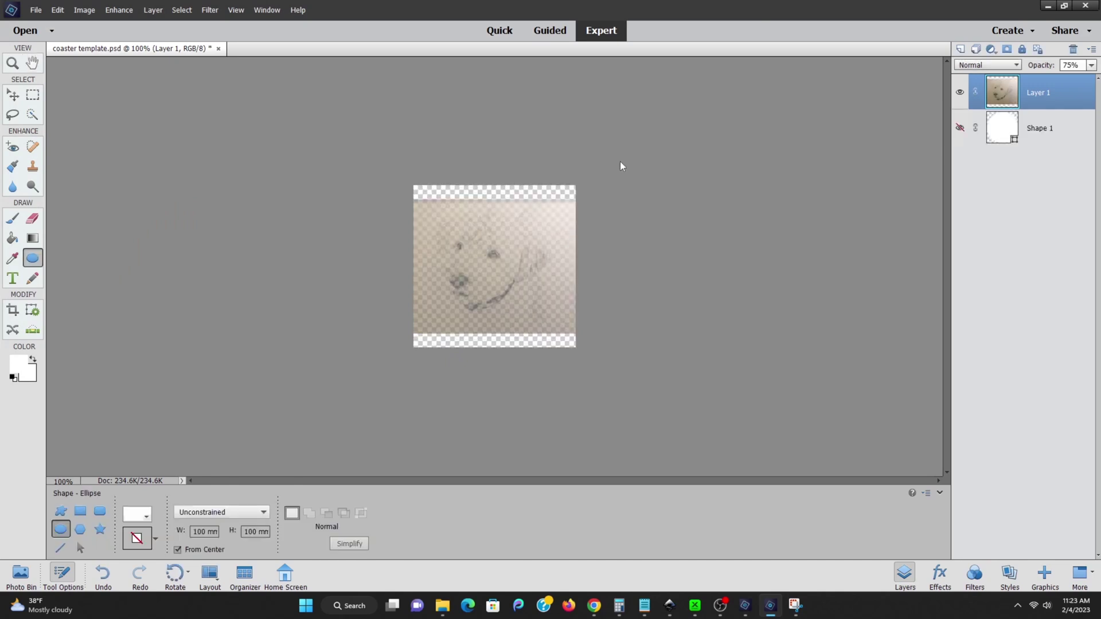
Set the dog drawing layer's opacity to 100% and save the coaster template.
left_click(1092, 65)
left_click_drag(1081, 79, 1095, 78)
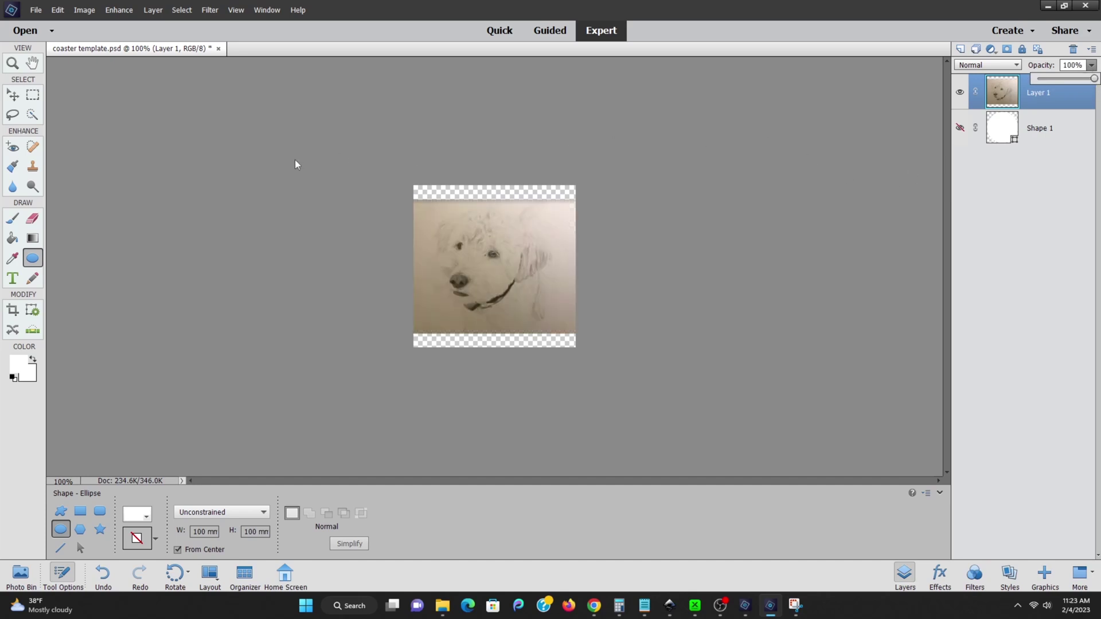
left_click(35, 10)
left_click(70, 105)
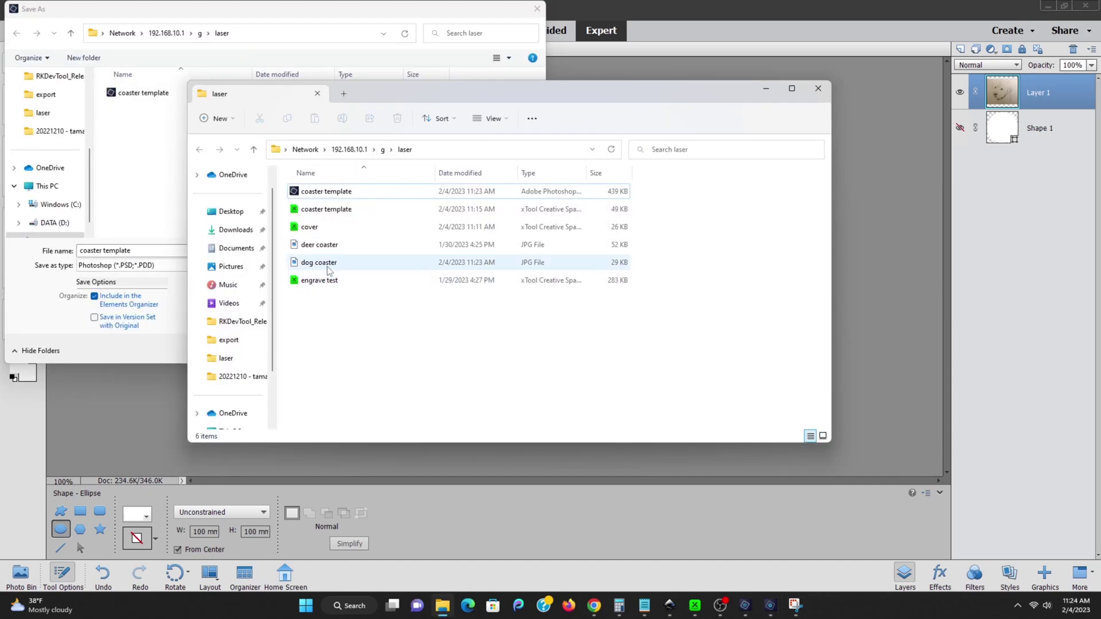
Open dog coaster.jpg from the laser folder and inspect the exported drawing up close.
double_click(328, 266)
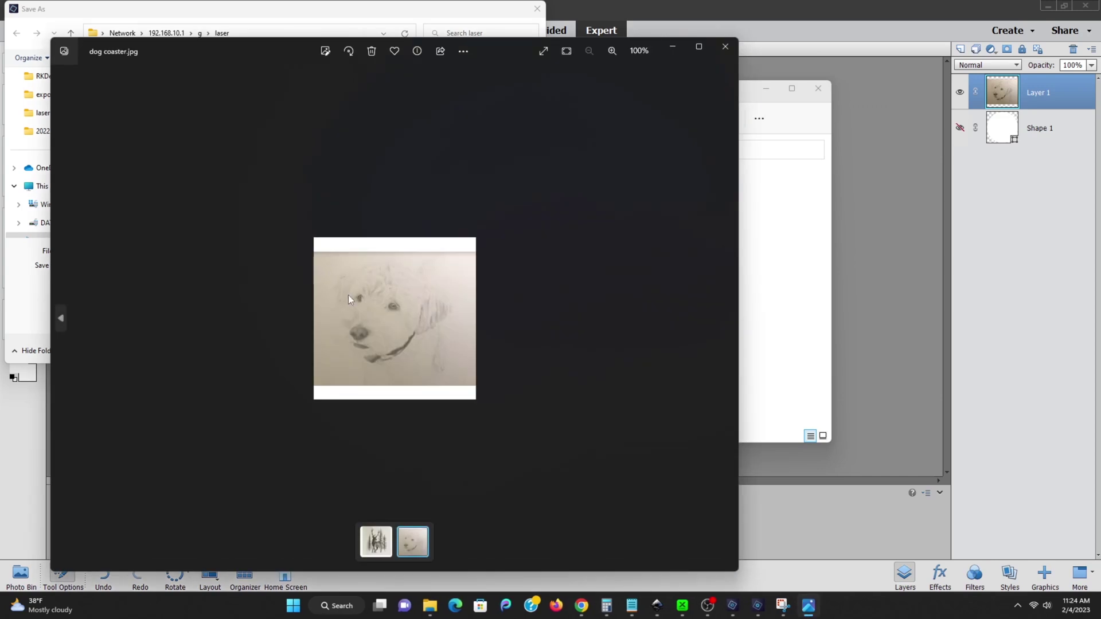
scroll(314, 321, "up", 2)
scroll(318, 320, "up", 1)
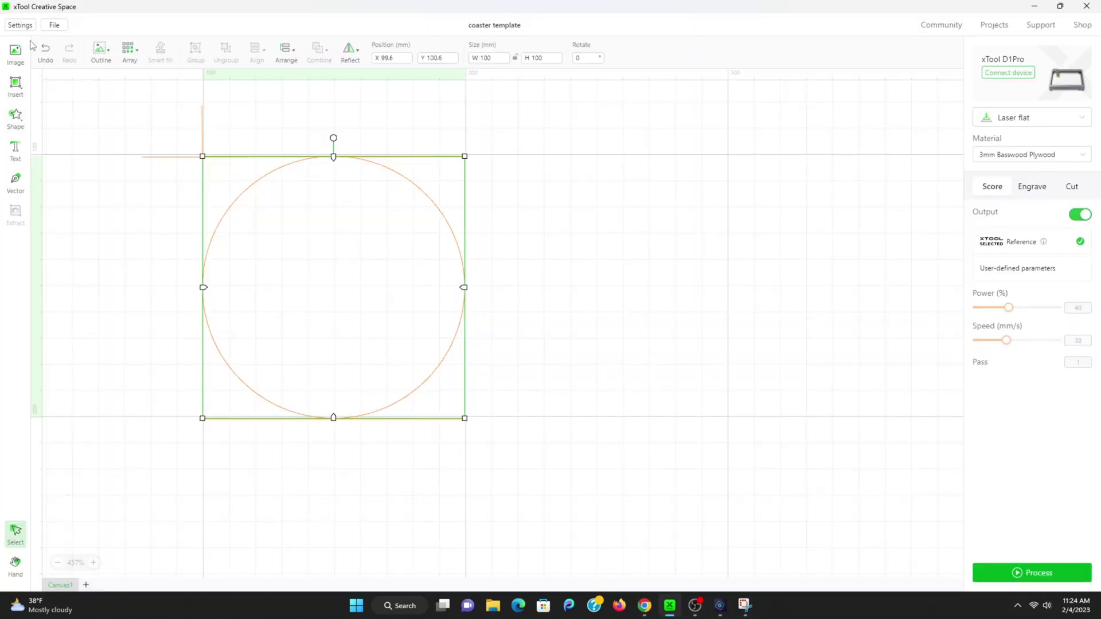
Switch to xTool Creative Space, start a new project and import the dog coaster image.
left_click(55, 26)
left_click(55, 46)
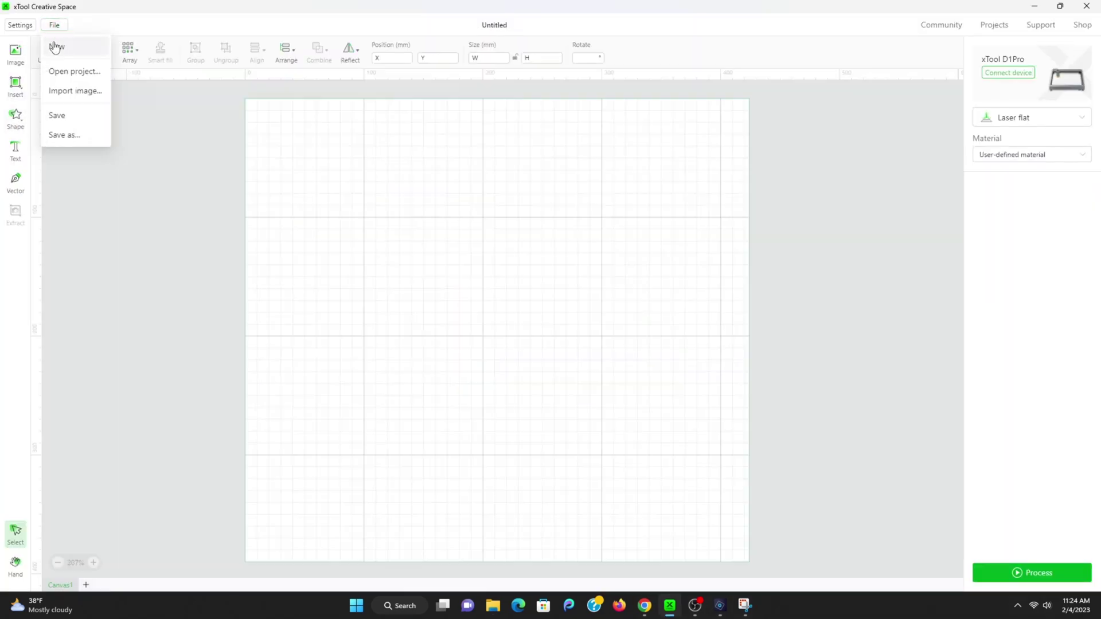
left_click(16, 57)
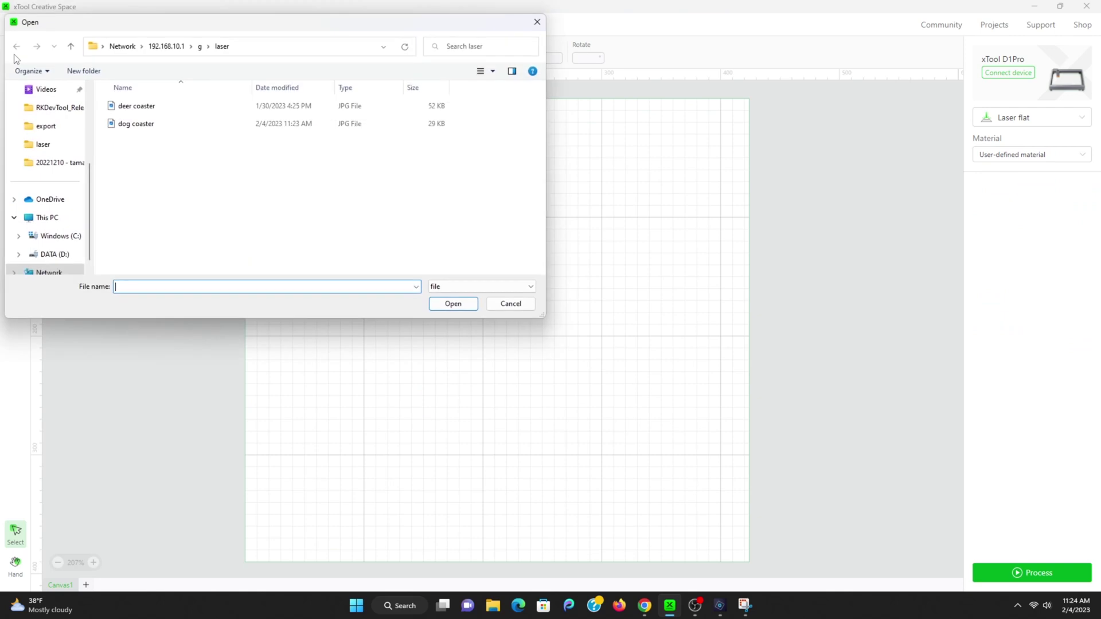
double_click(133, 124)
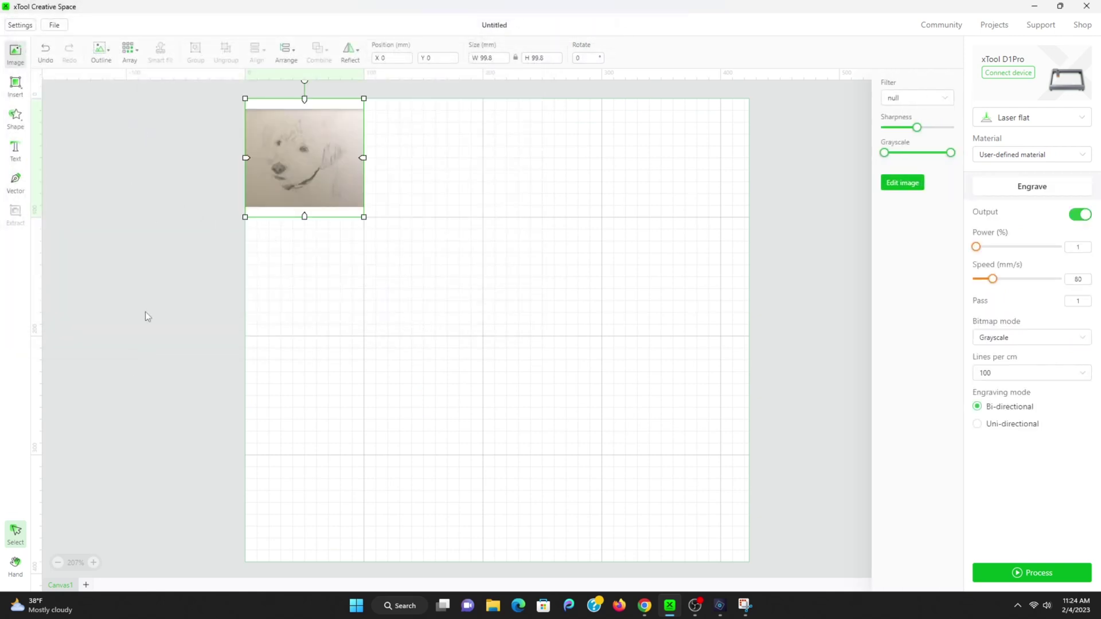
Examine the imported dog drawing up close on the canvas.
left_click(93, 562)
left_click(93, 563)
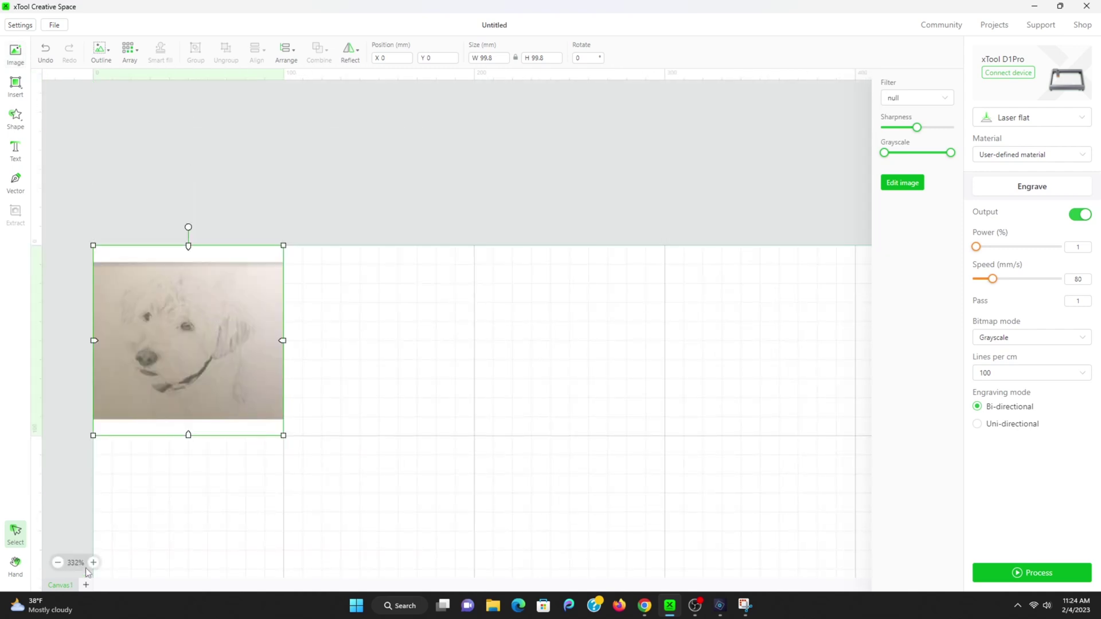
left_click(93, 562)
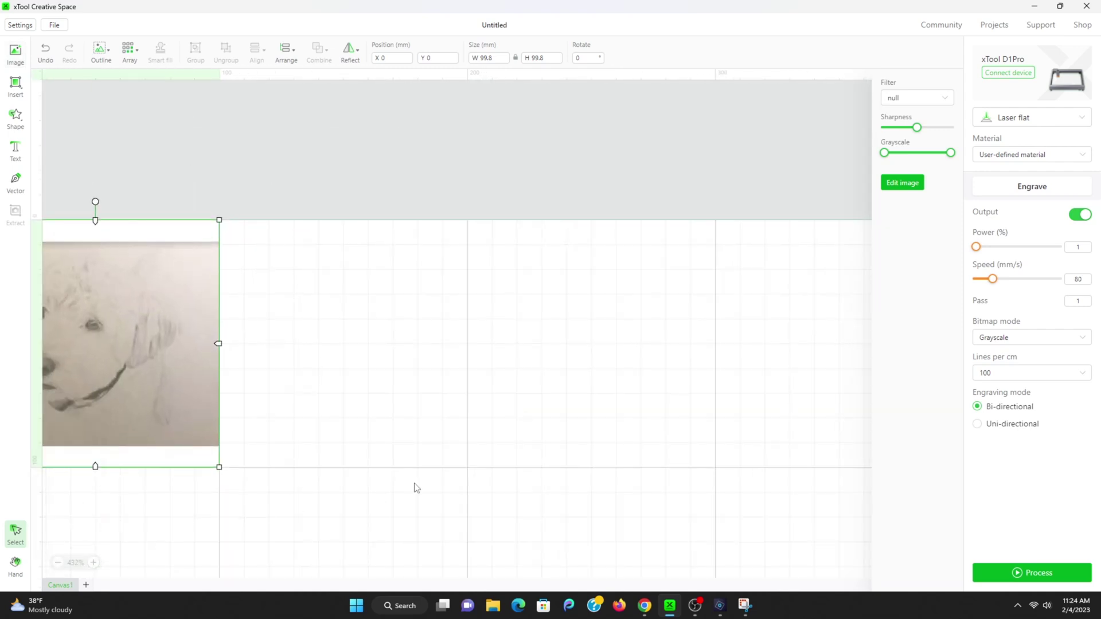
left_click(57, 563)
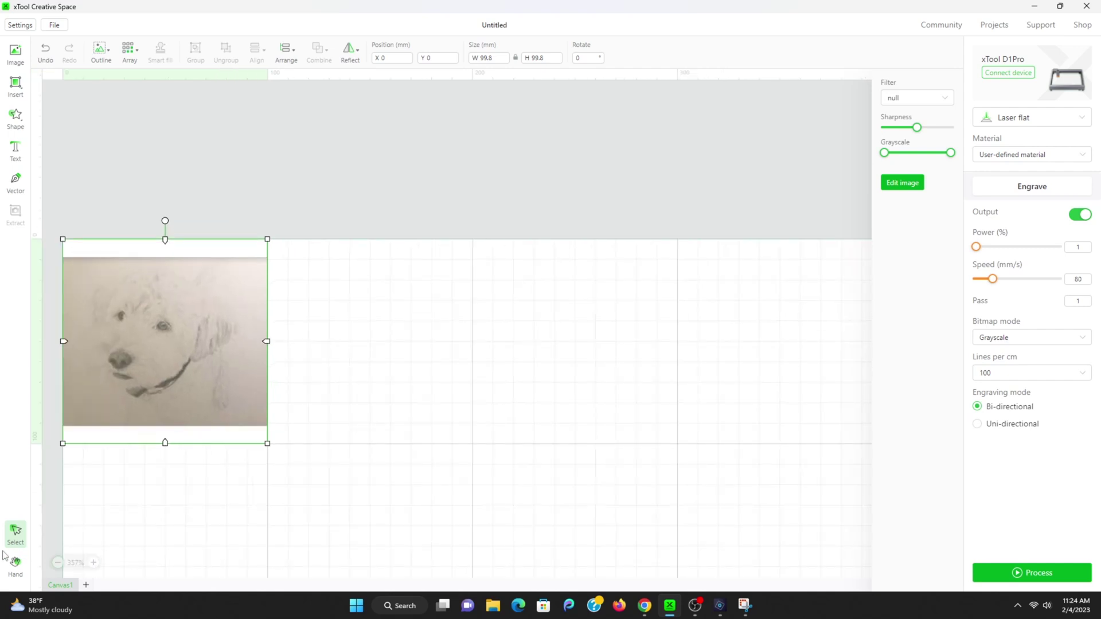
left_click(15, 564)
left_click_drag(113, 499, 428, 451)
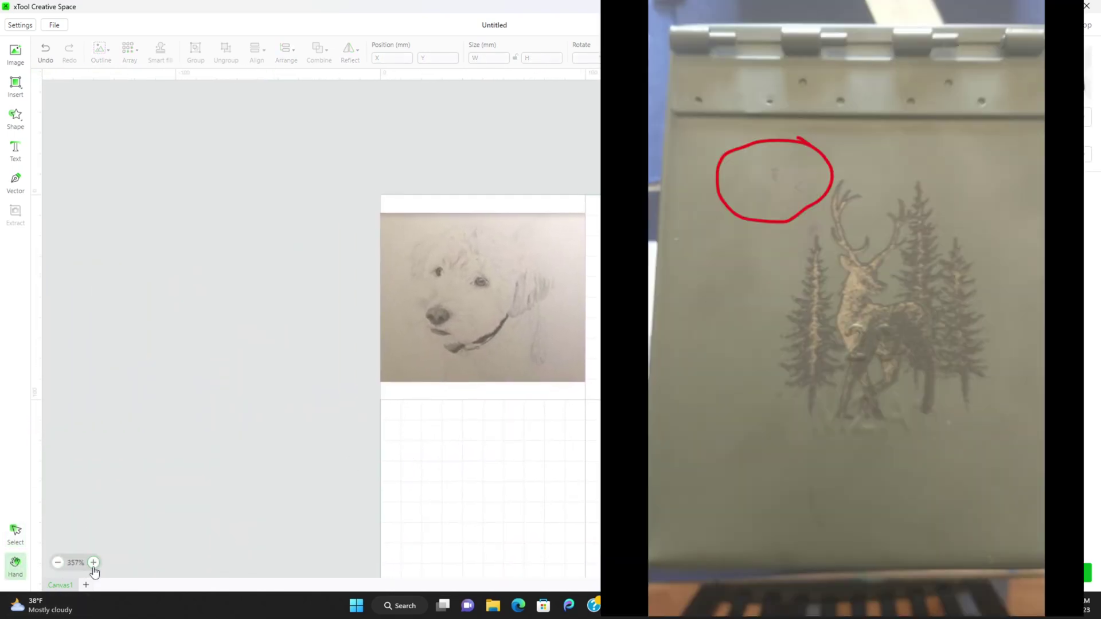
left_click(93, 563)
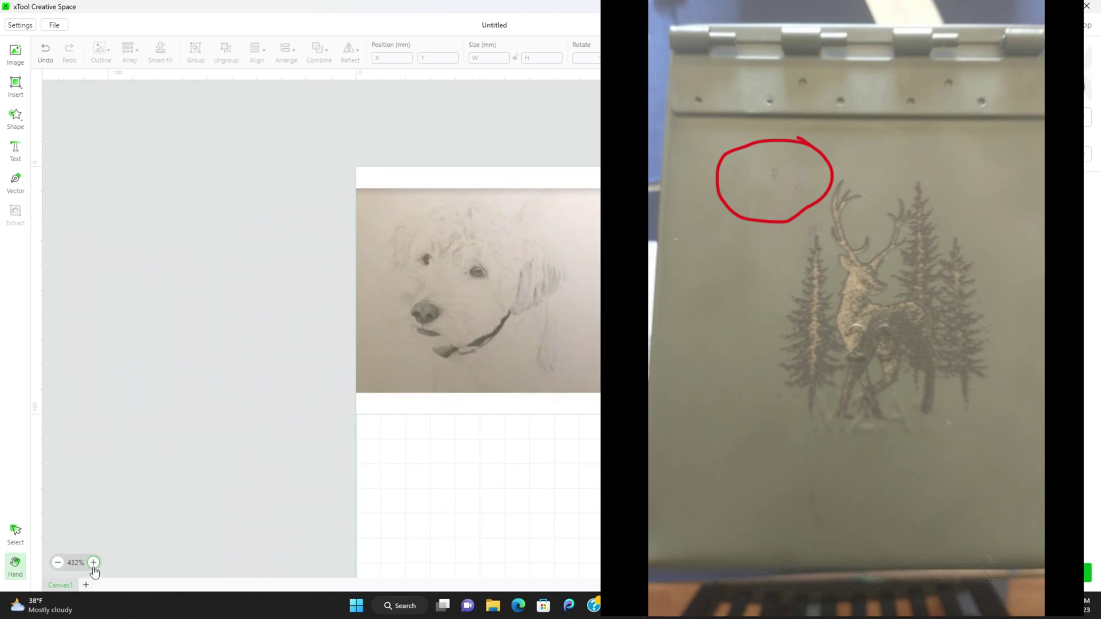
left_click(93, 563)
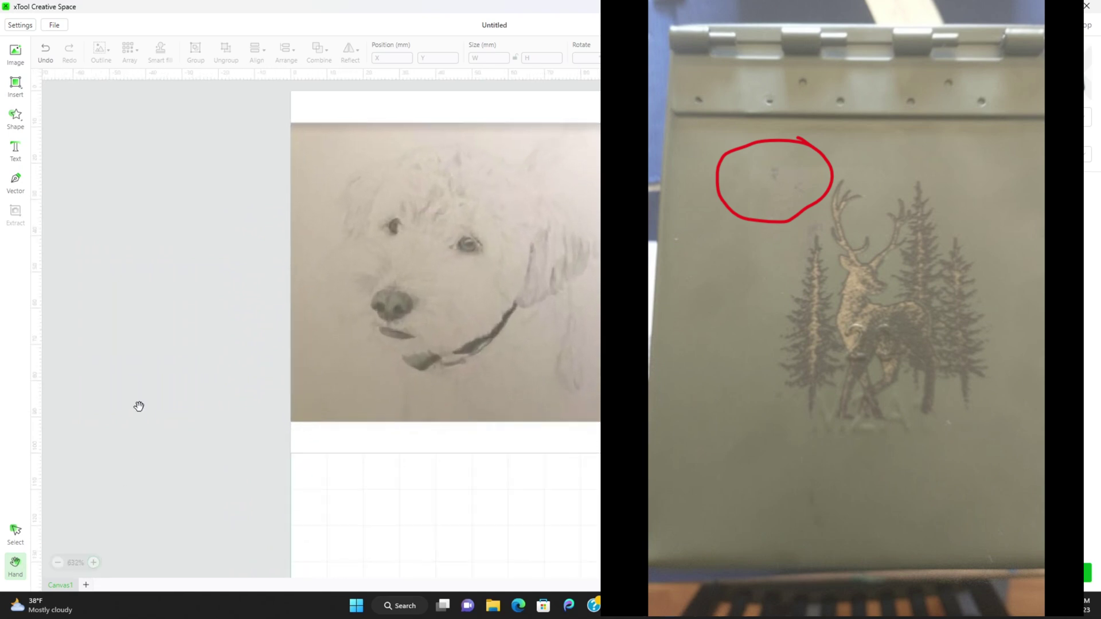
left_click_drag(434, 277, 440, 284)
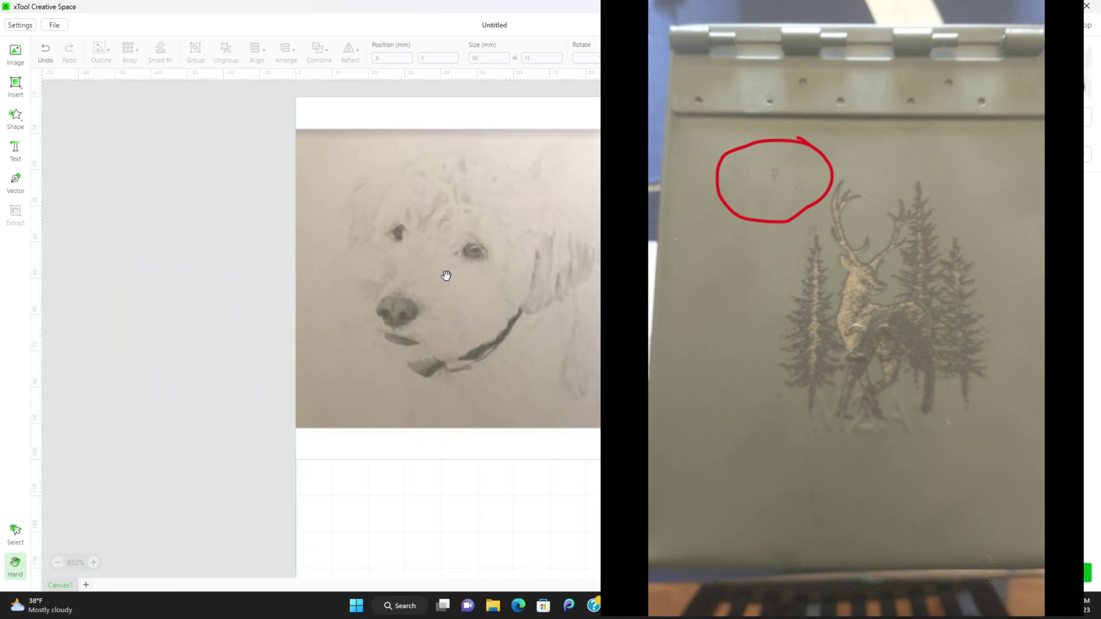
Select the dog image, raise its sharpness to the maximum and set its grayscale range to 95–255.
left_click(25, 544)
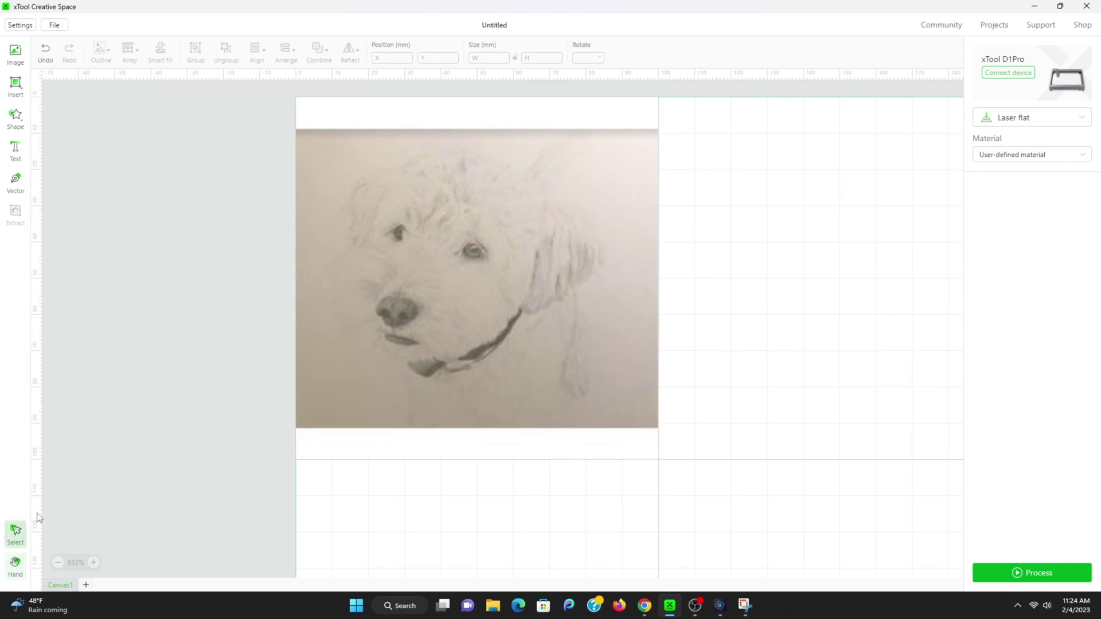
left_click(487, 311)
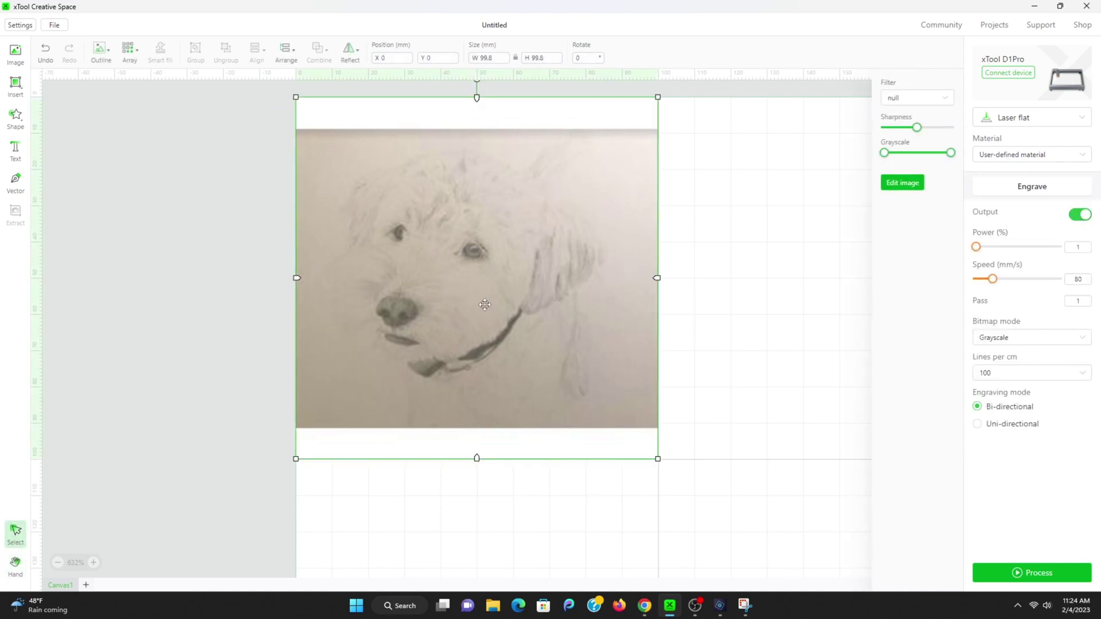
left_click_drag(917, 127, 957, 132)
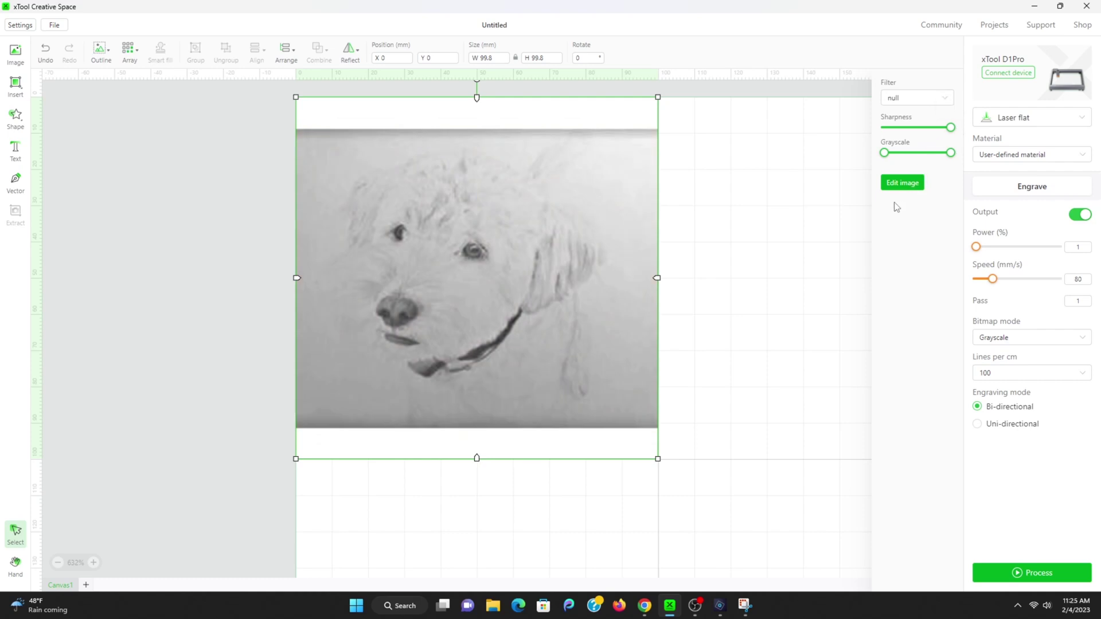
mouse_move(944, 157)
left_mouse_down()
mouse_move(919, 154)
mouse_move(953, 154)
left_mouse_up()
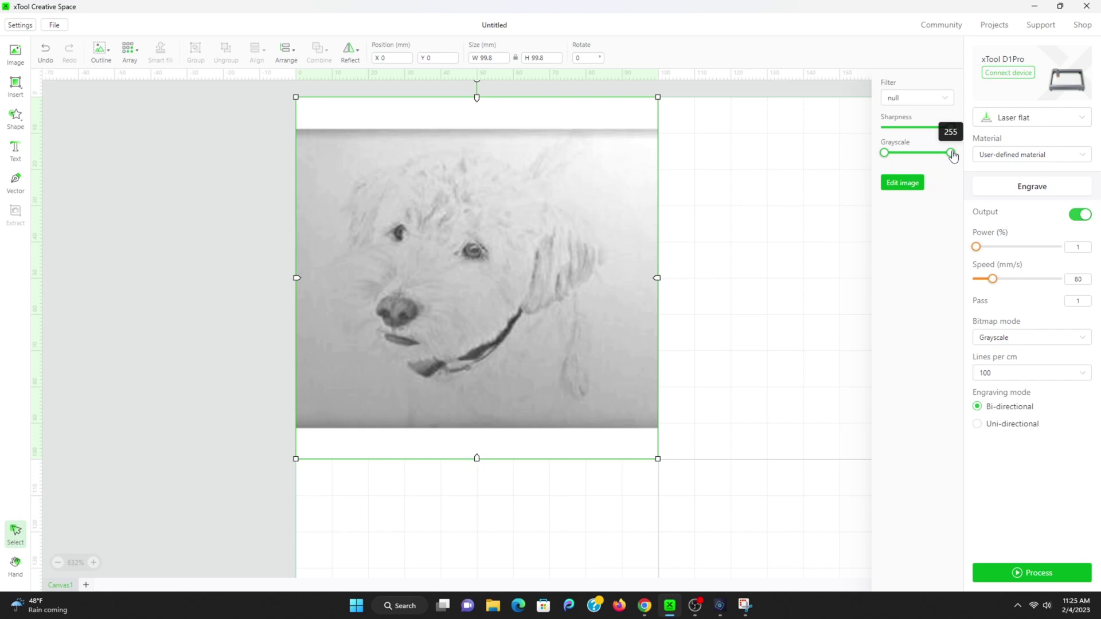
left_click_drag(884, 153, 910, 156)
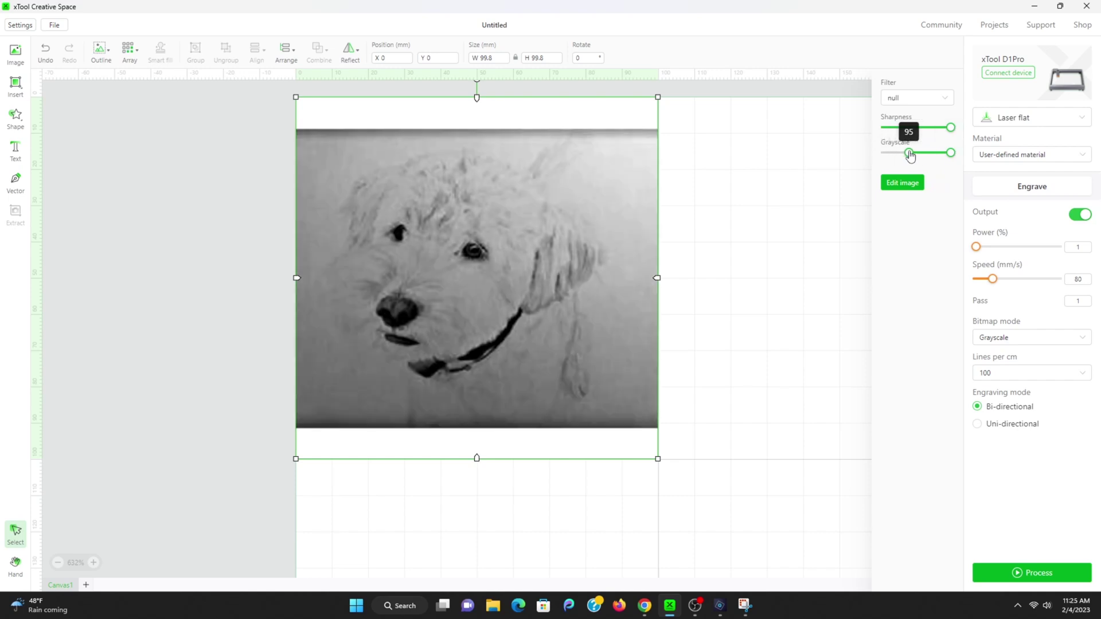